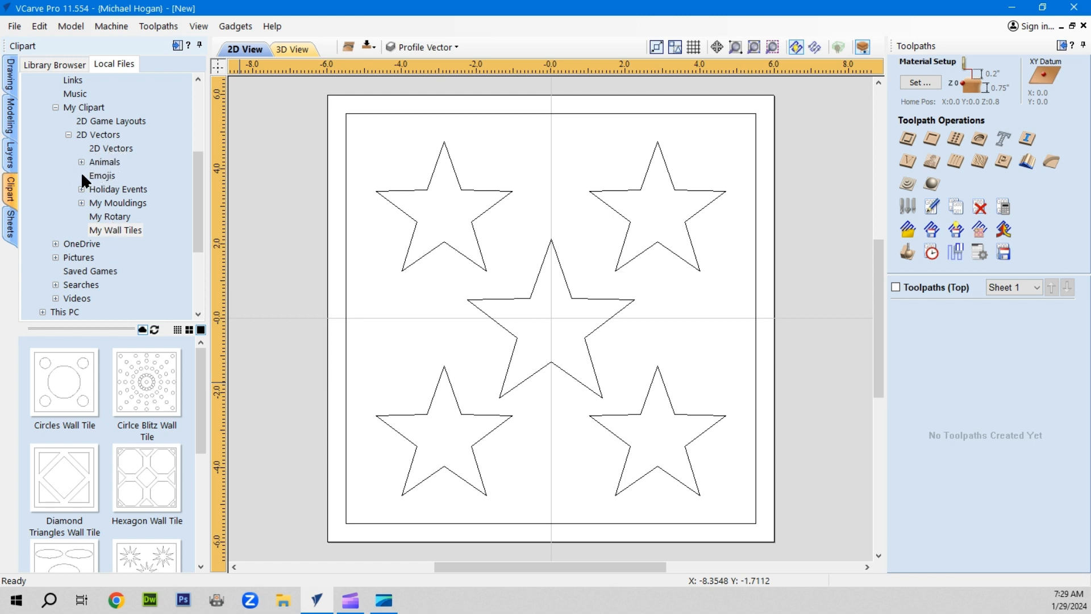
Browse the local clipart in the 2D Vectors, Animals, Desert Collection and My Wall Tiles folders.
left_click(110, 148)
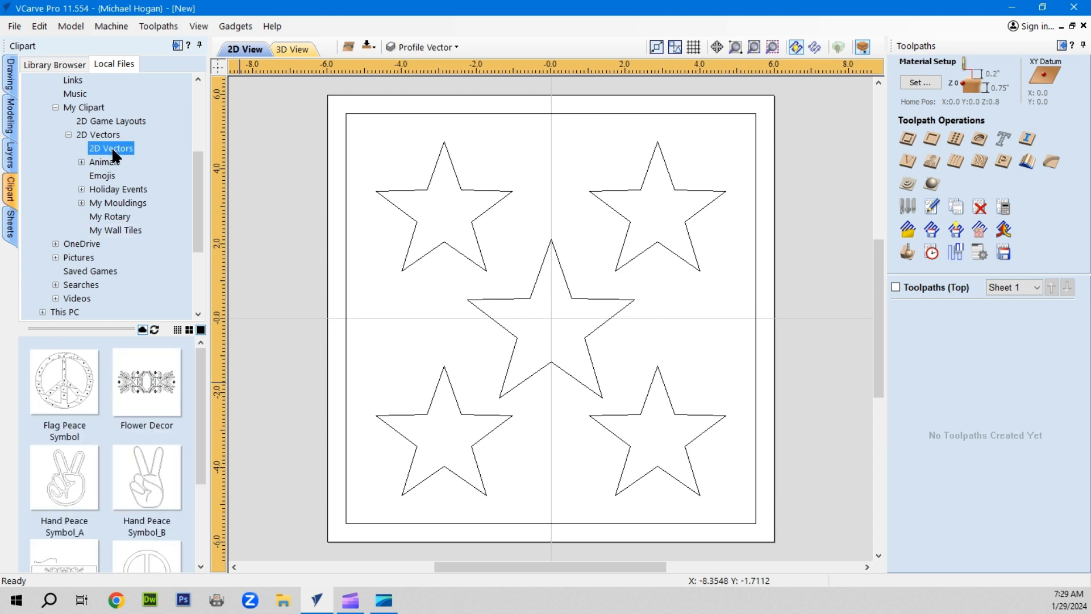
mouse_move(200, 357)
left_mouse_down()
mouse_move(208, 397)
mouse_move(199, 466)
mouse_move(201, 351)
left_mouse_up()
left_click(81, 160)
left_click(121, 176)
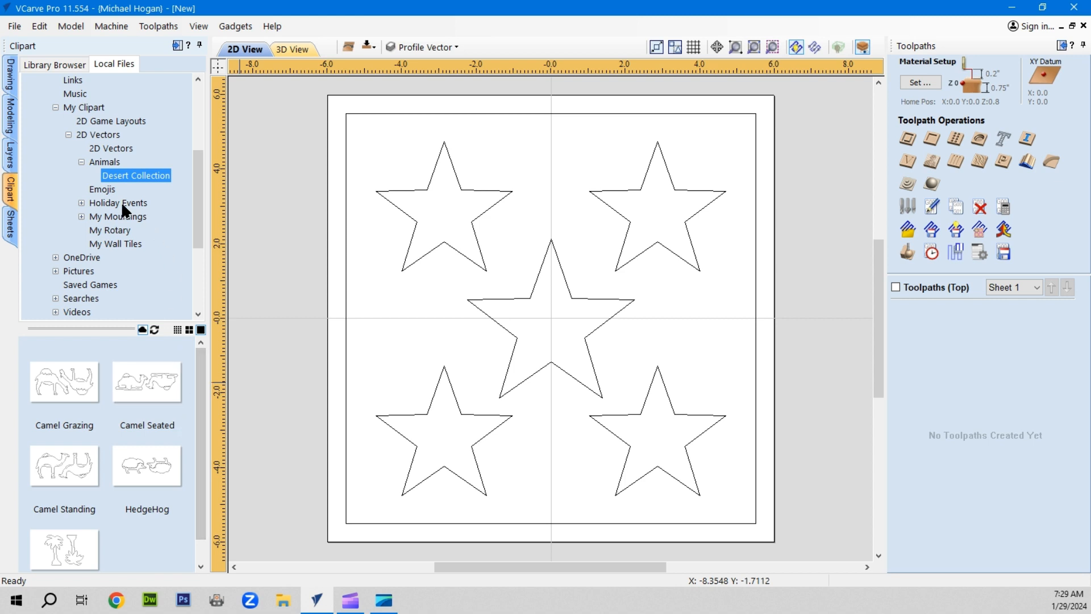
left_click(81, 162)
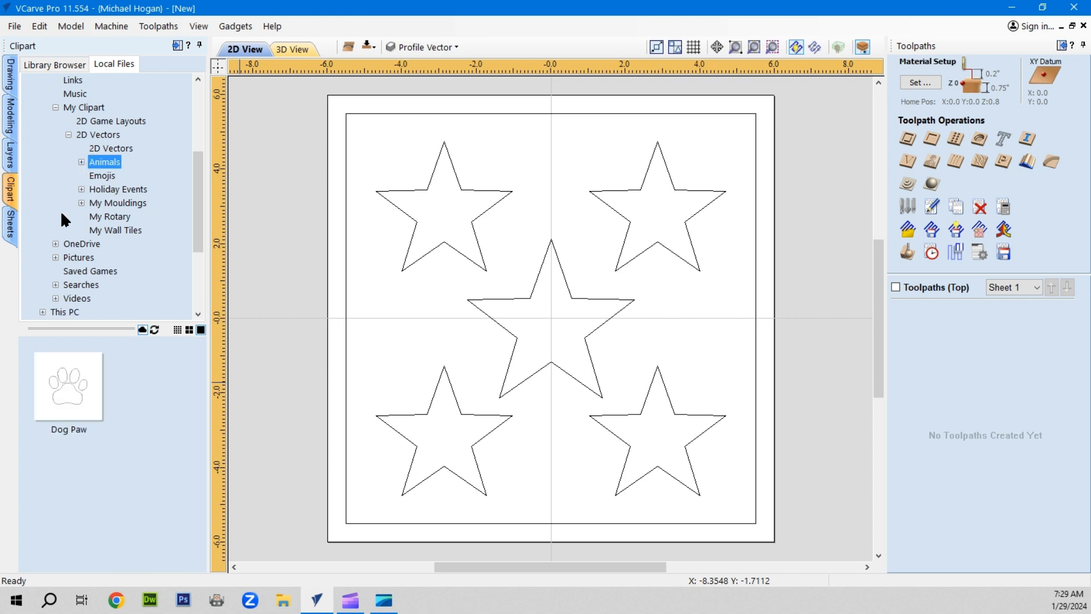
left_click(101, 228)
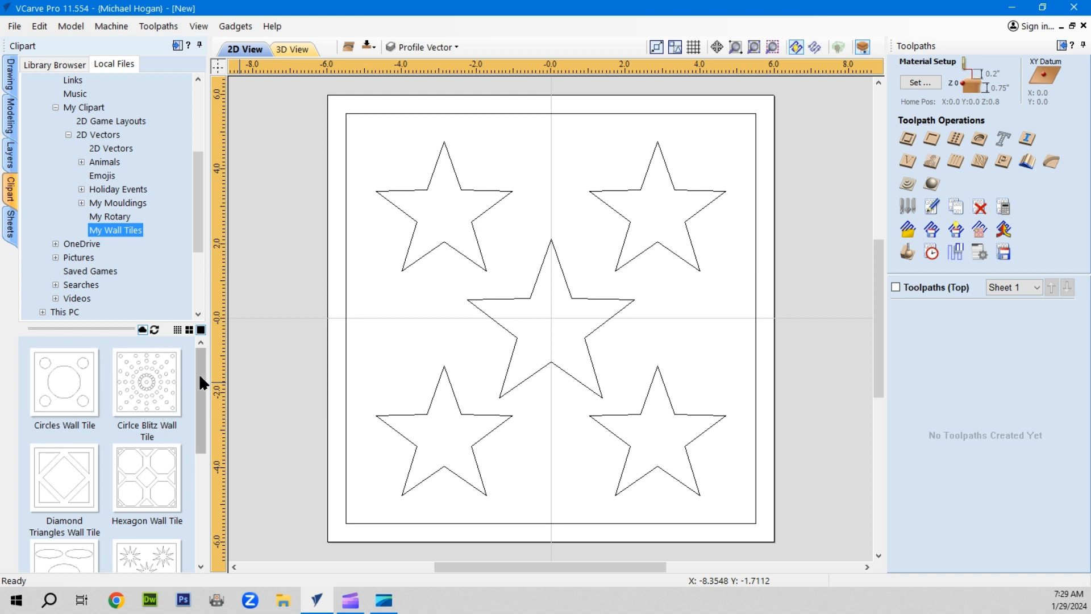
left_click_drag(199, 373, 223, 364)
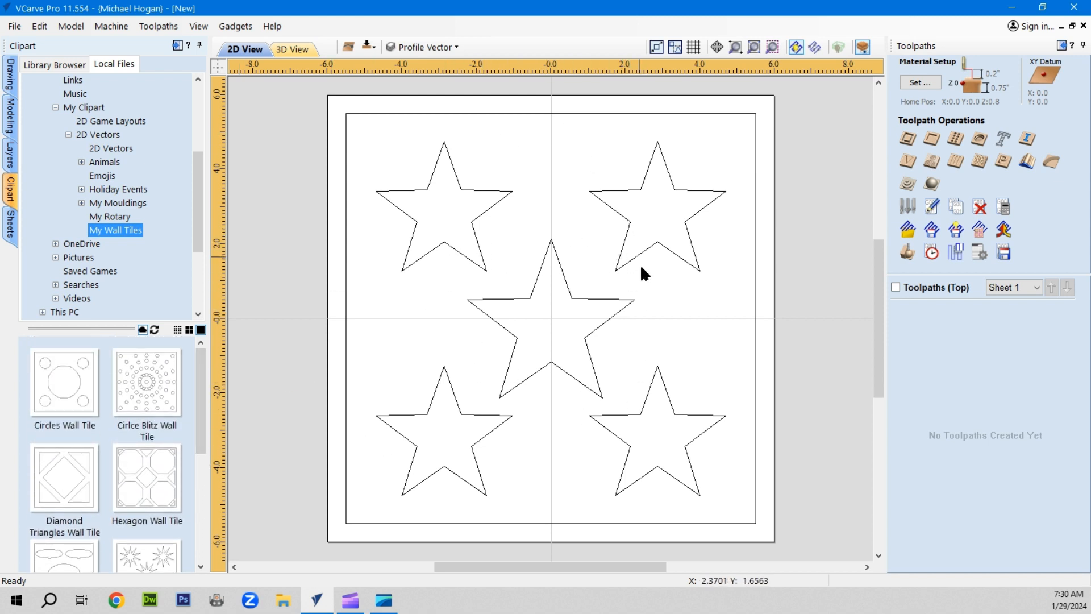
left_click(10, 161)
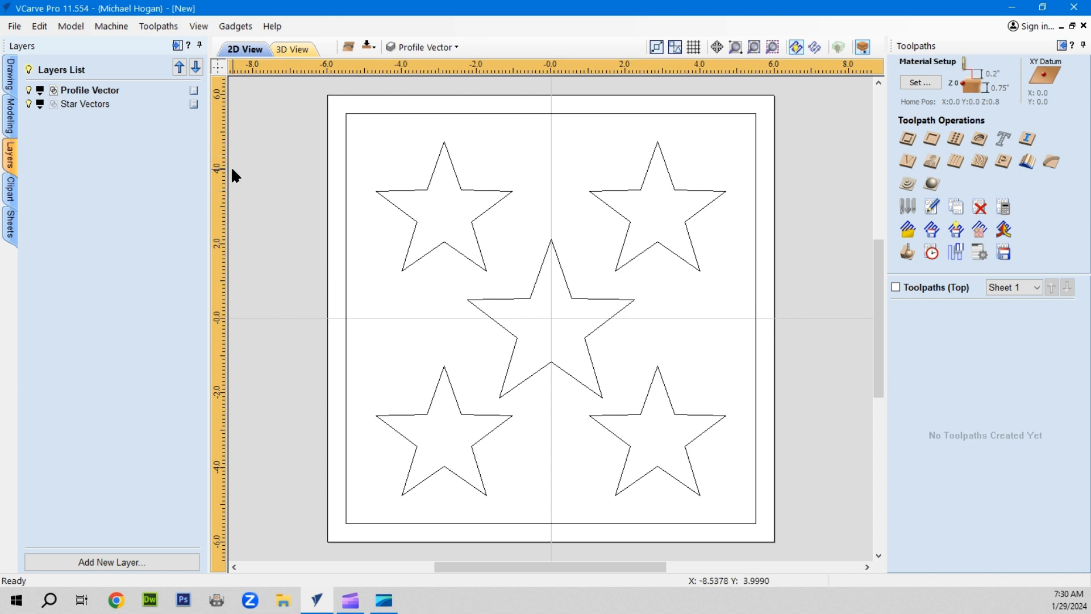
left_click(11, 64)
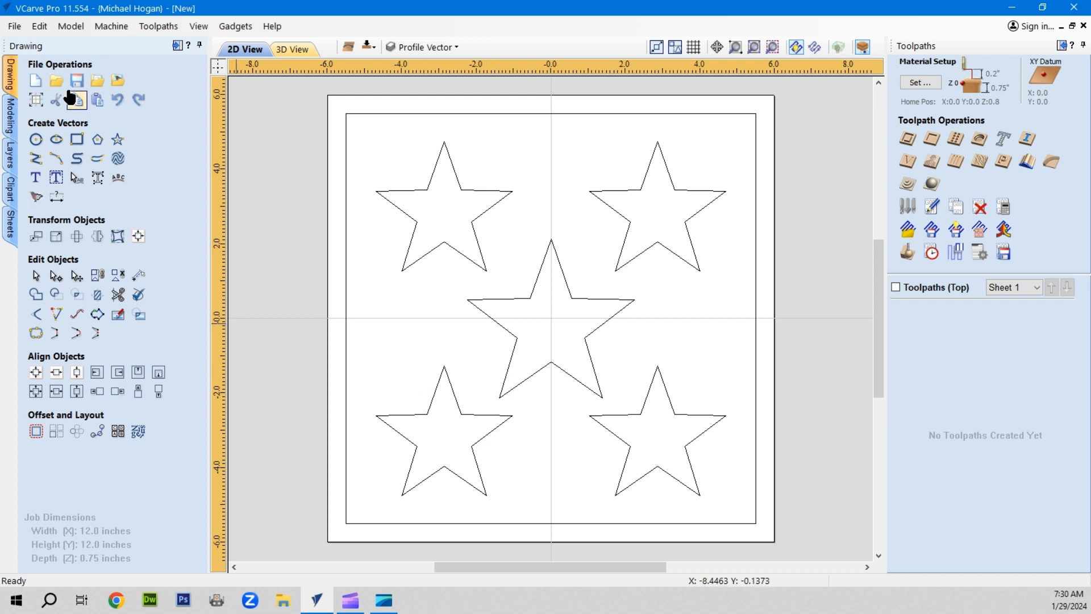
left_click(14, 26)
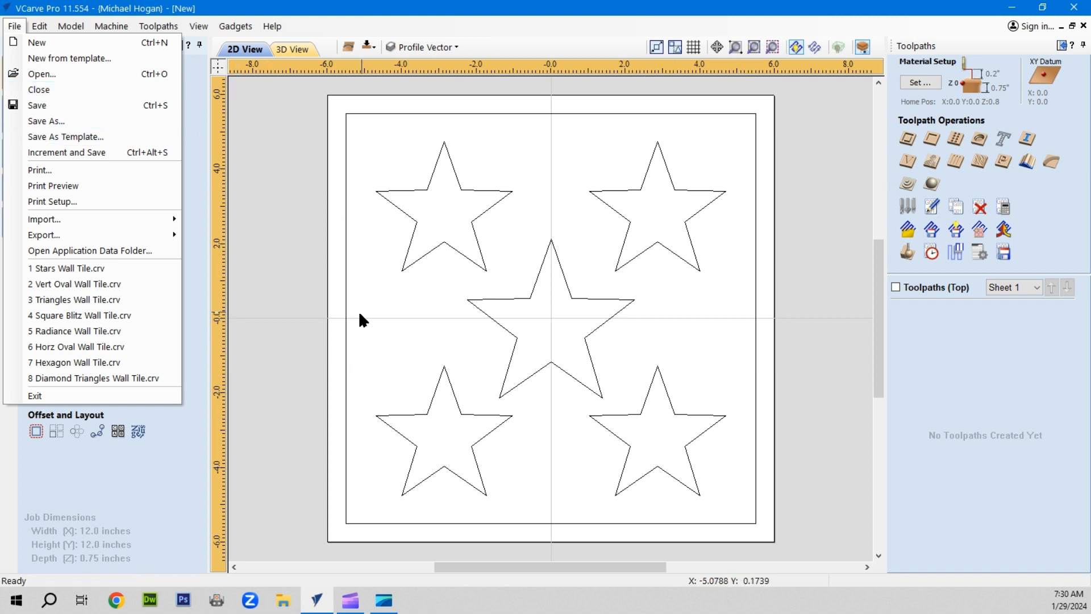
left_click(276, 301)
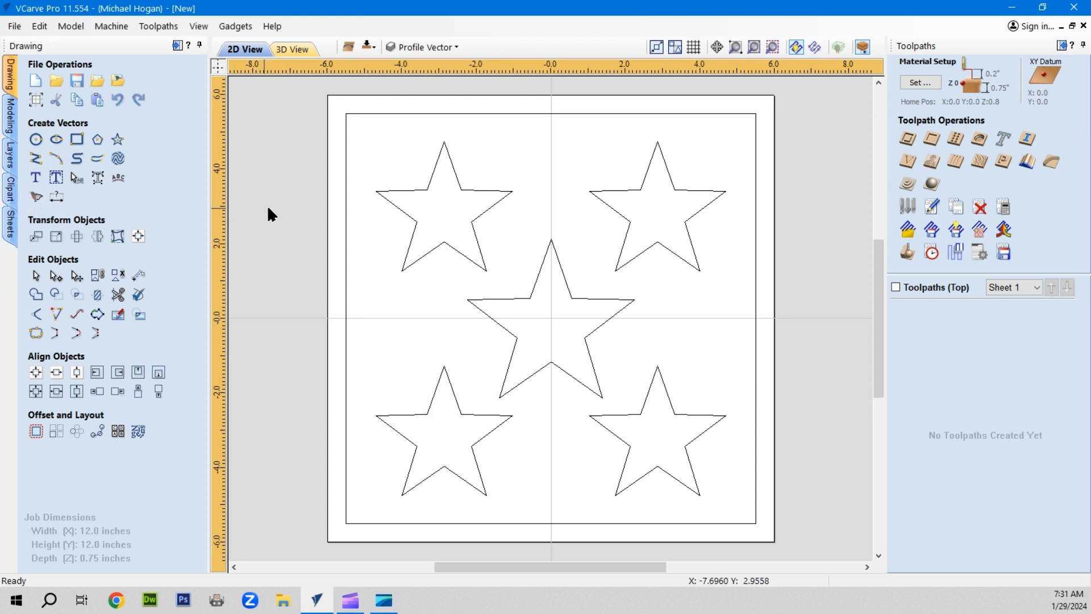
Examine the local clipart in the Frame Mouldings and Mouldings folders and the subfolders of Holiday Events.
left_click(10, 193)
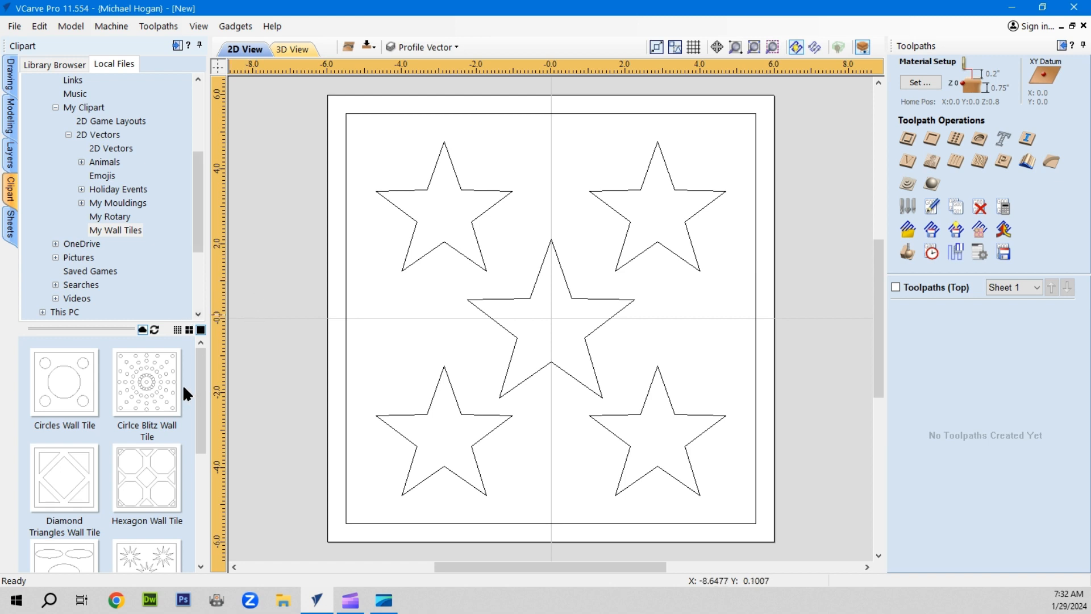
left_click(120, 204)
left_click(81, 203)
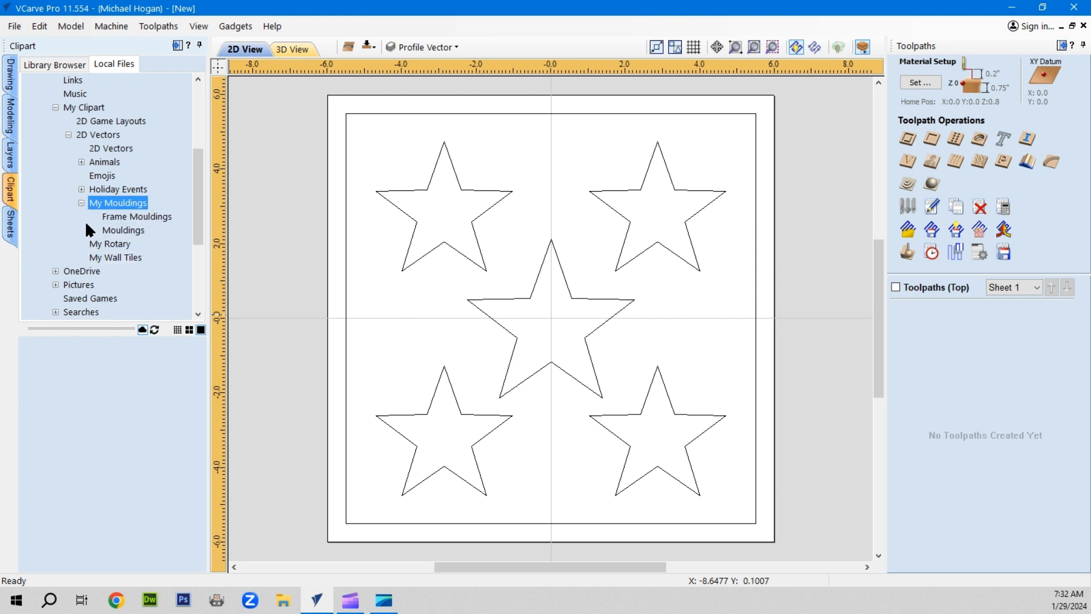
left_click(130, 216)
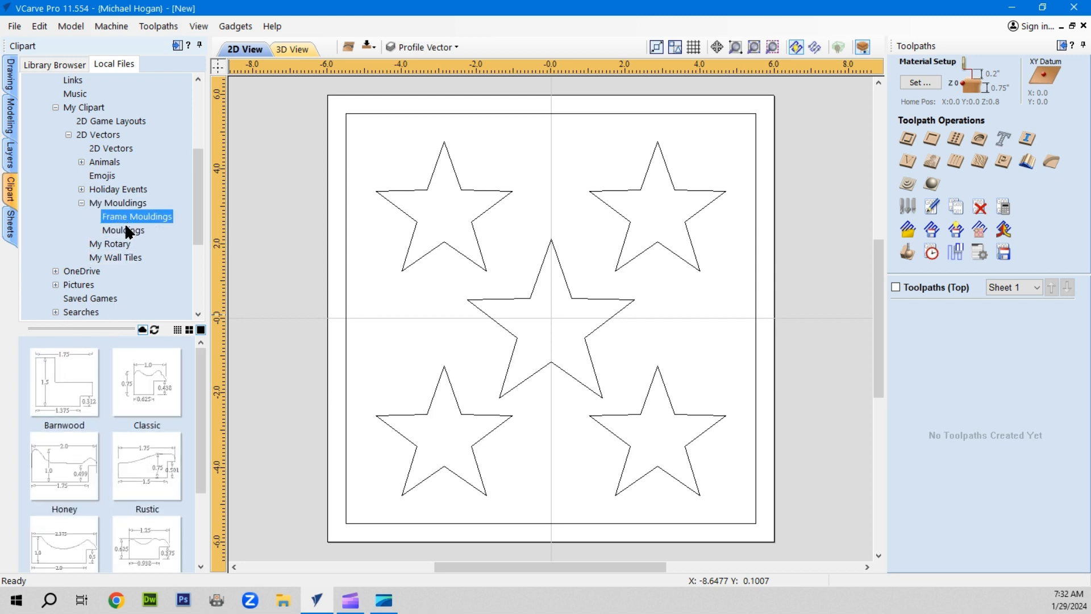
left_click(129, 230)
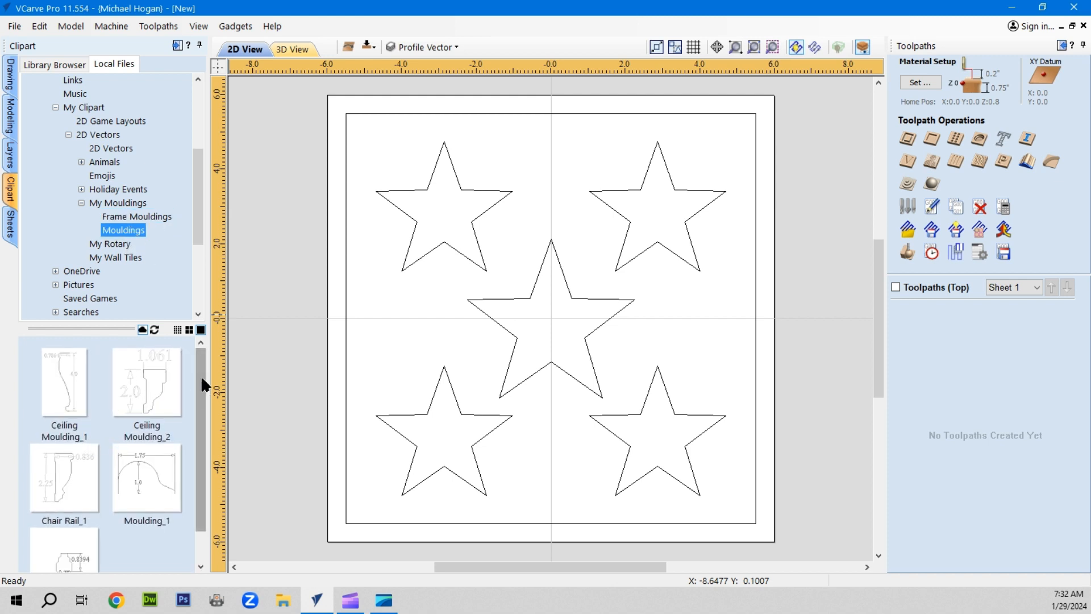
left_click_drag(200, 370, 190, 454)
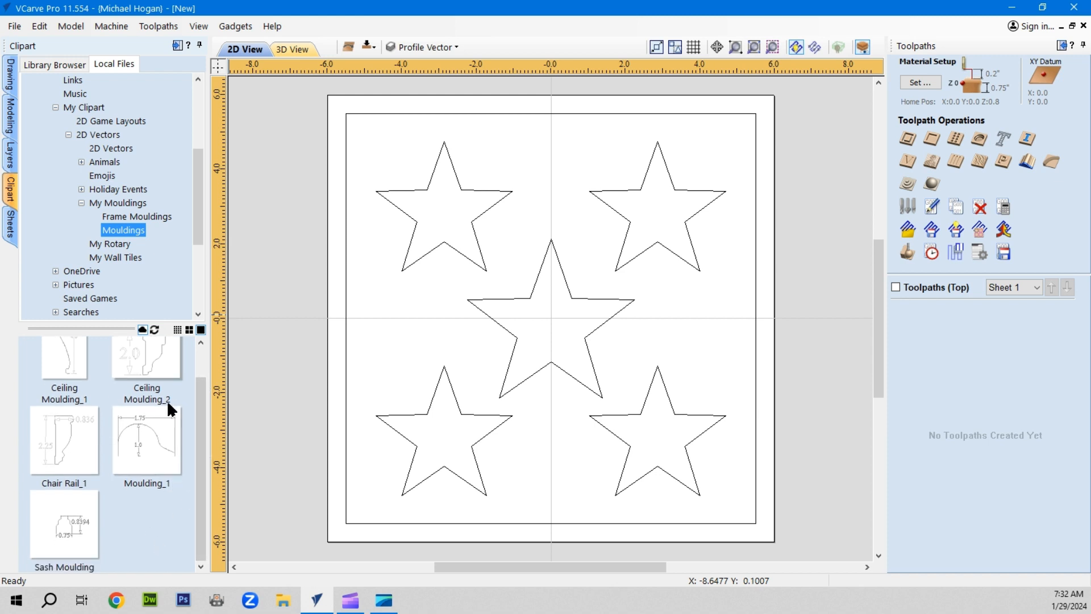
left_click(80, 203)
left_click(80, 190)
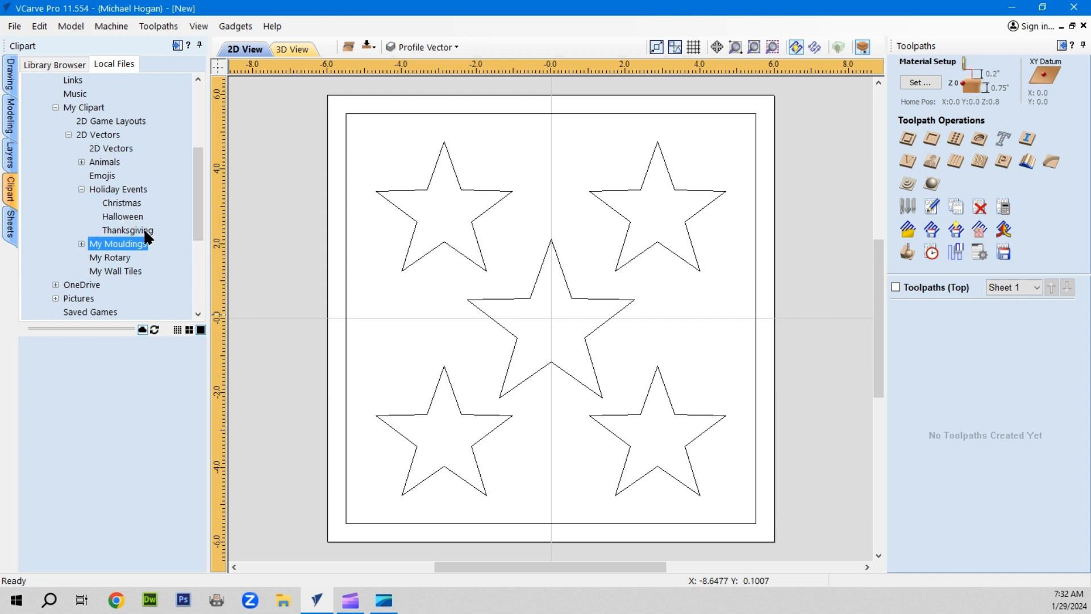
left_click(83, 189)
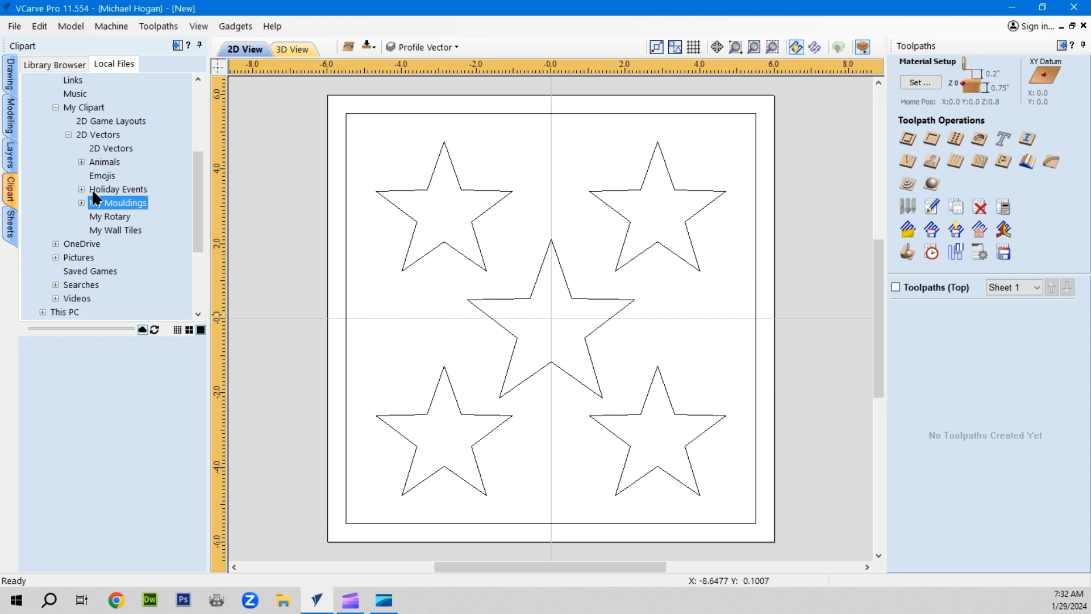
Look through the clipart in the inner 2D Vectors folder and compare the local files with the library folders.
left_click(105, 147)
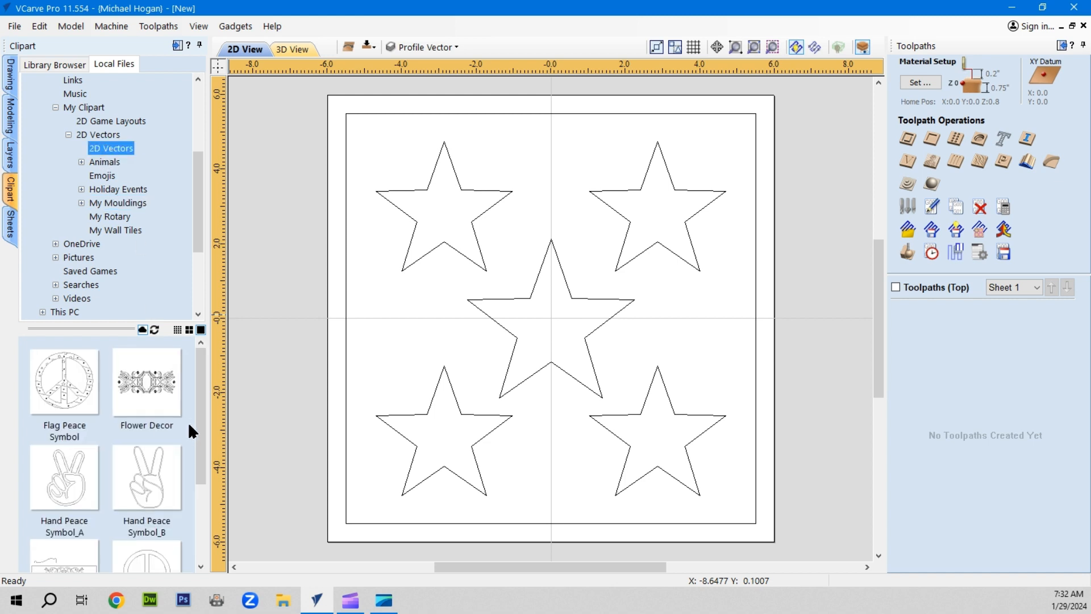
scroll(195, 384, "down", 3)
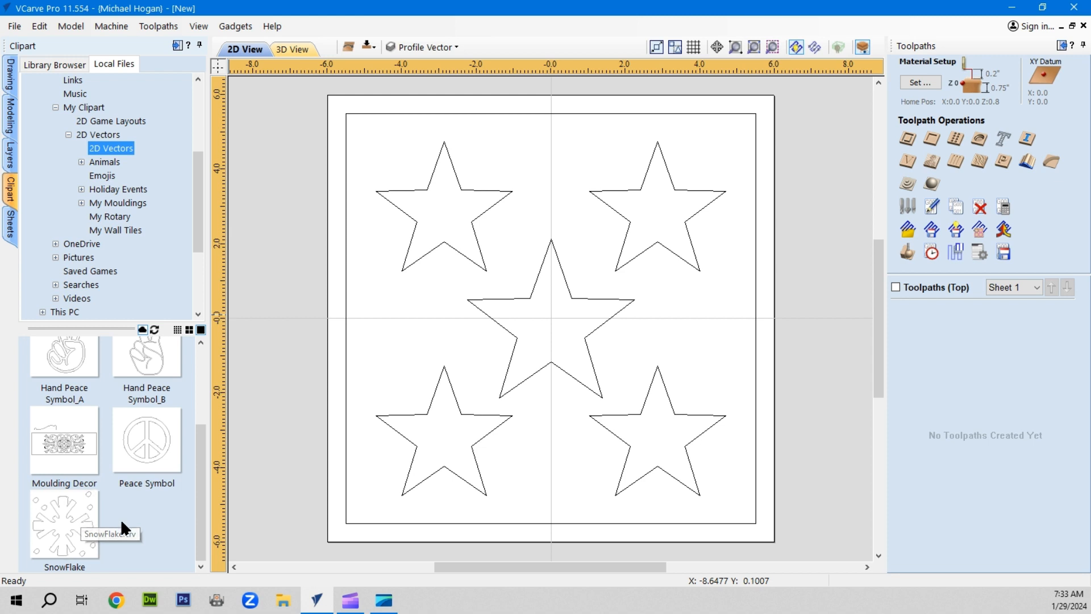
scroll(130, 502, "up", 2)
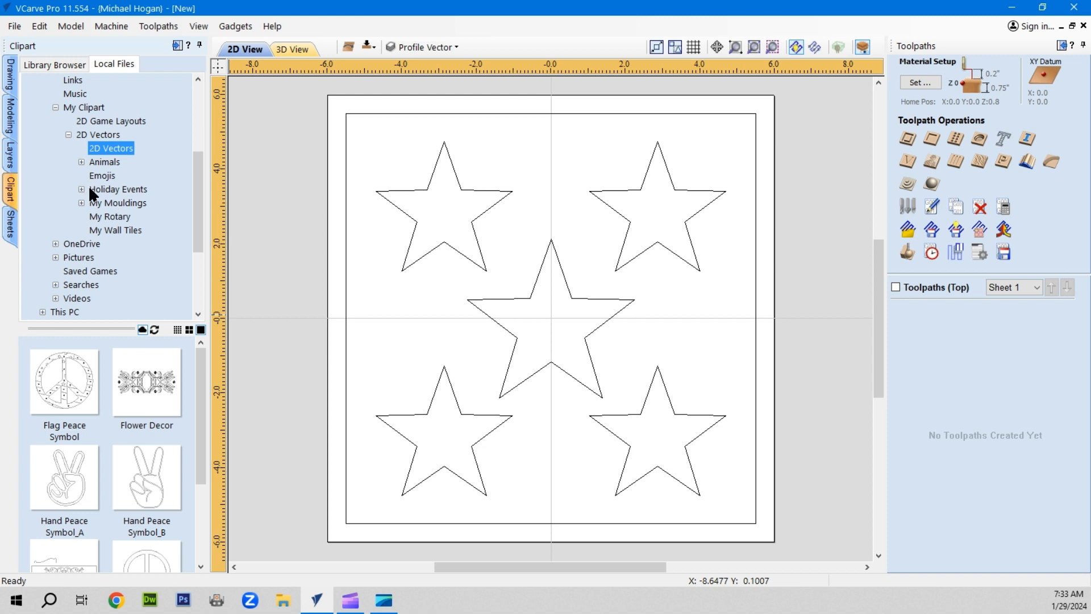
left_click(55, 62)
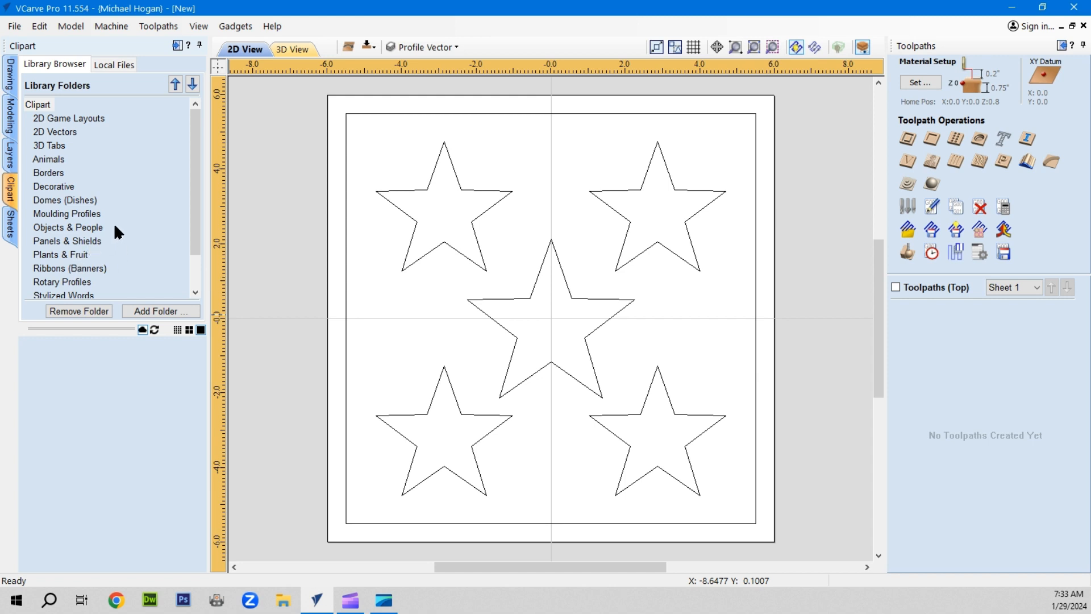
left_click(125, 64)
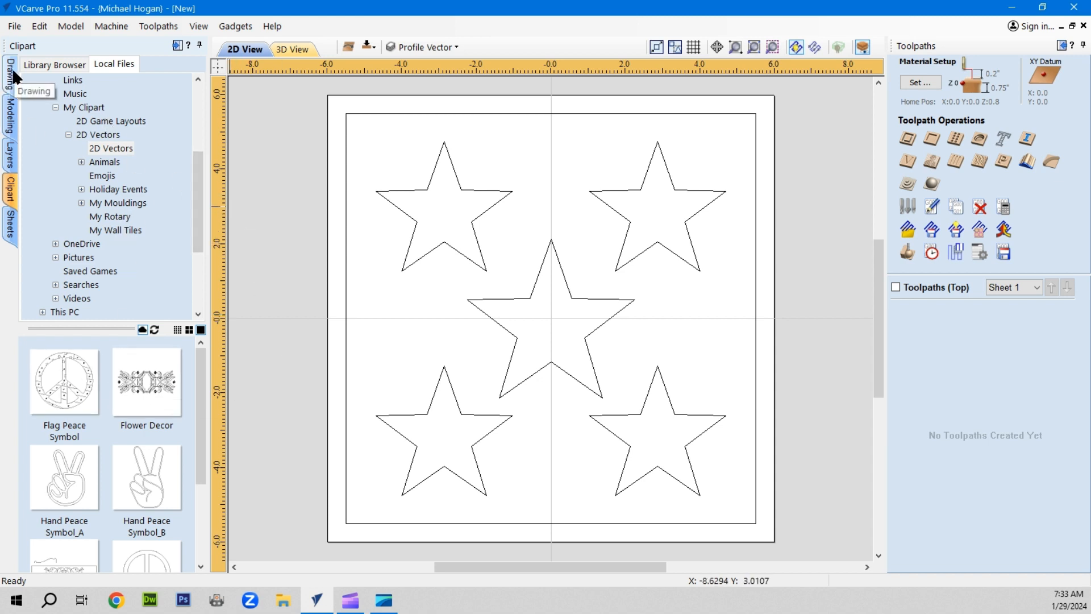
Close the star wall tile file without saving its changes.
left_click(15, 26)
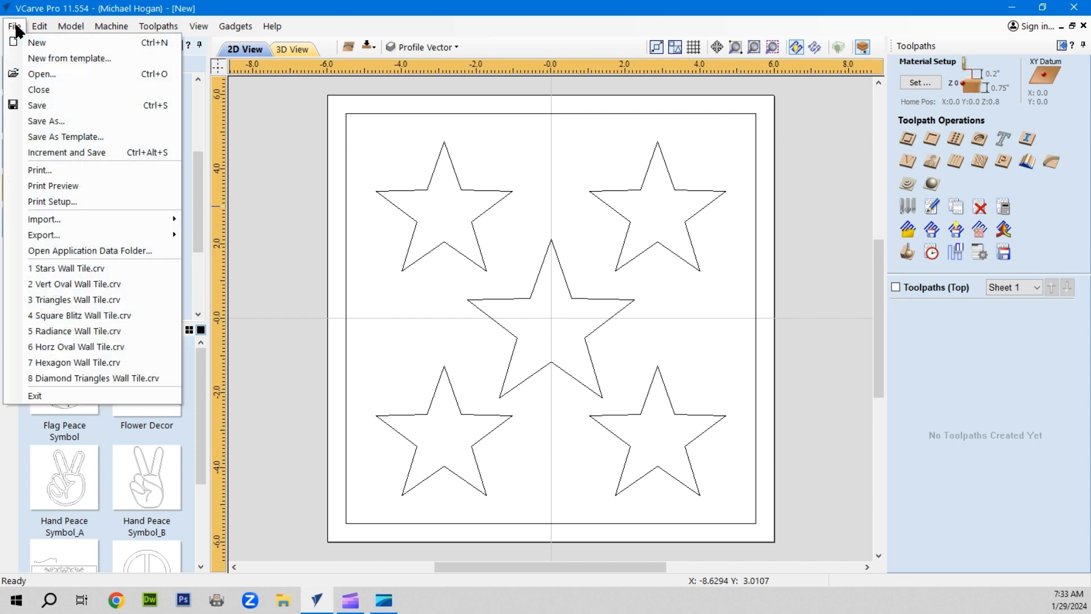
left_click(45, 87)
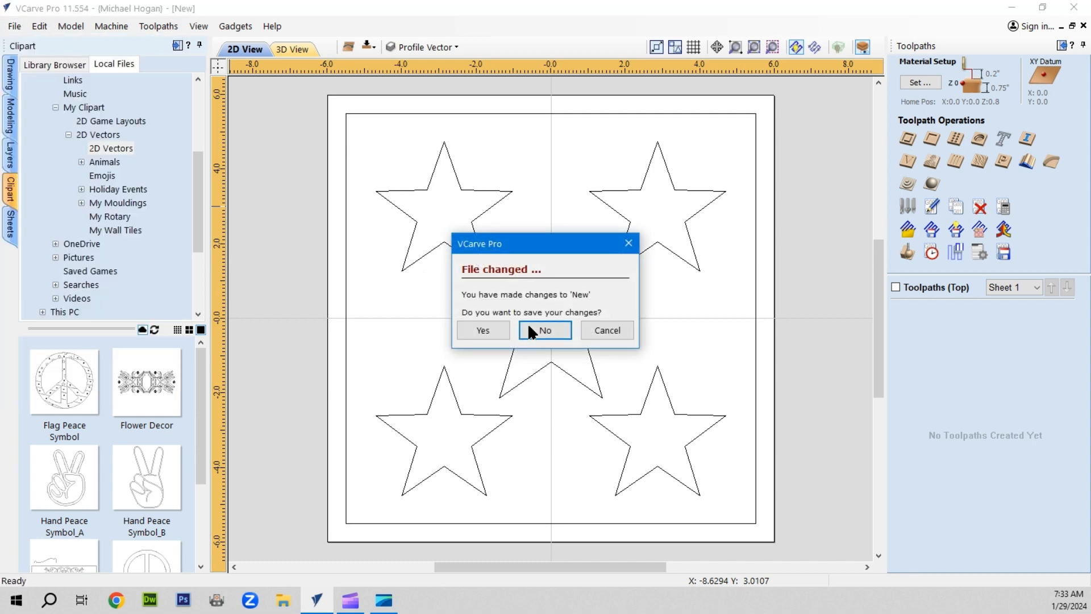
left_click(546, 327)
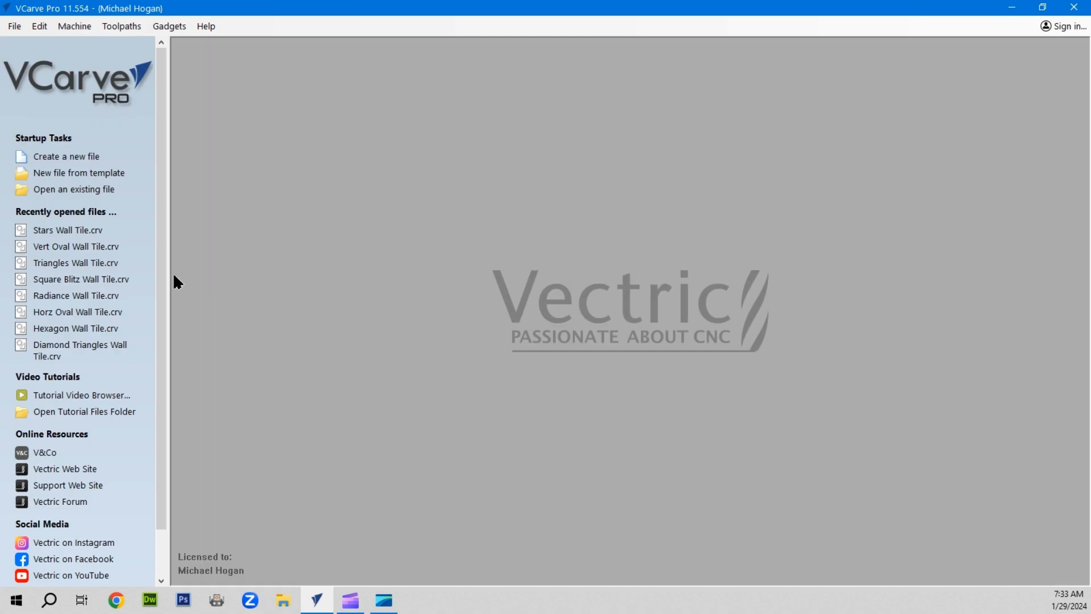
Create a new file from the template 12 x 12 x 0.75 Sheet.crvt and accept its job setup.
left_click(87, 173)
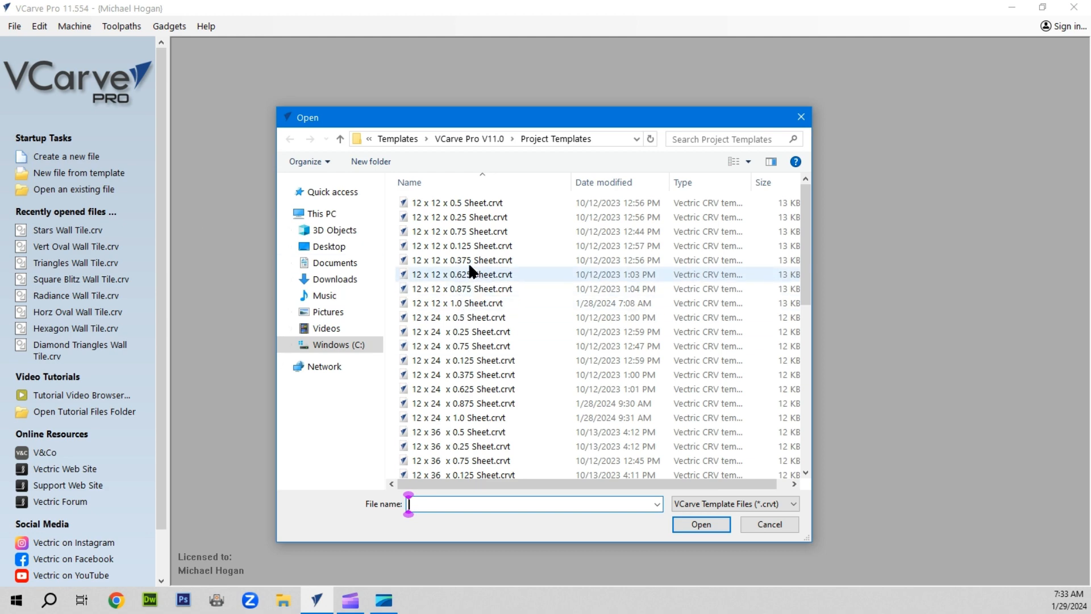
left_click(469, 229)
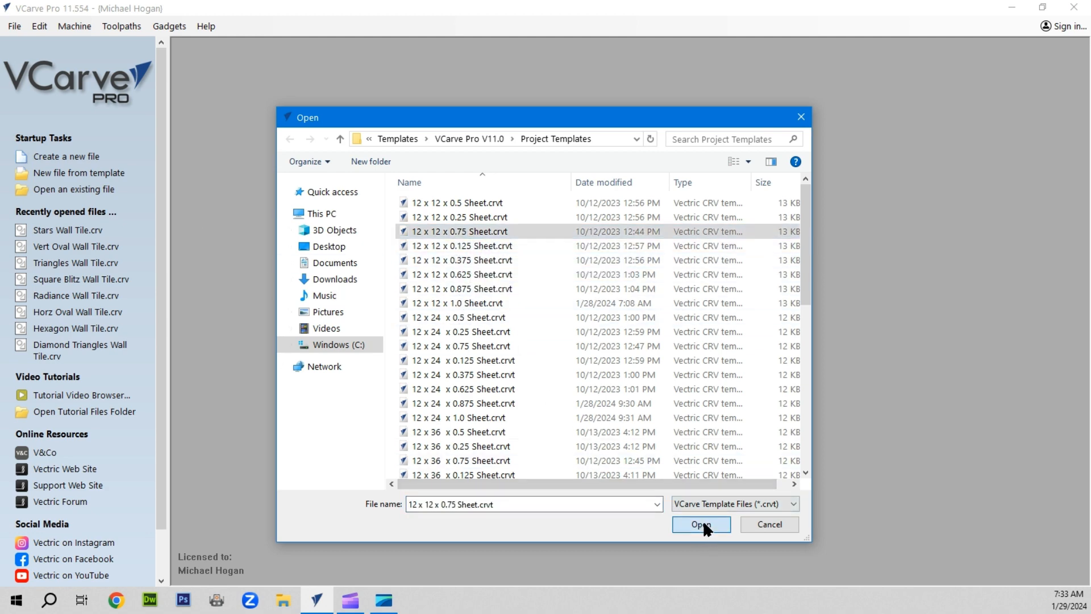
left_click(703, 521)
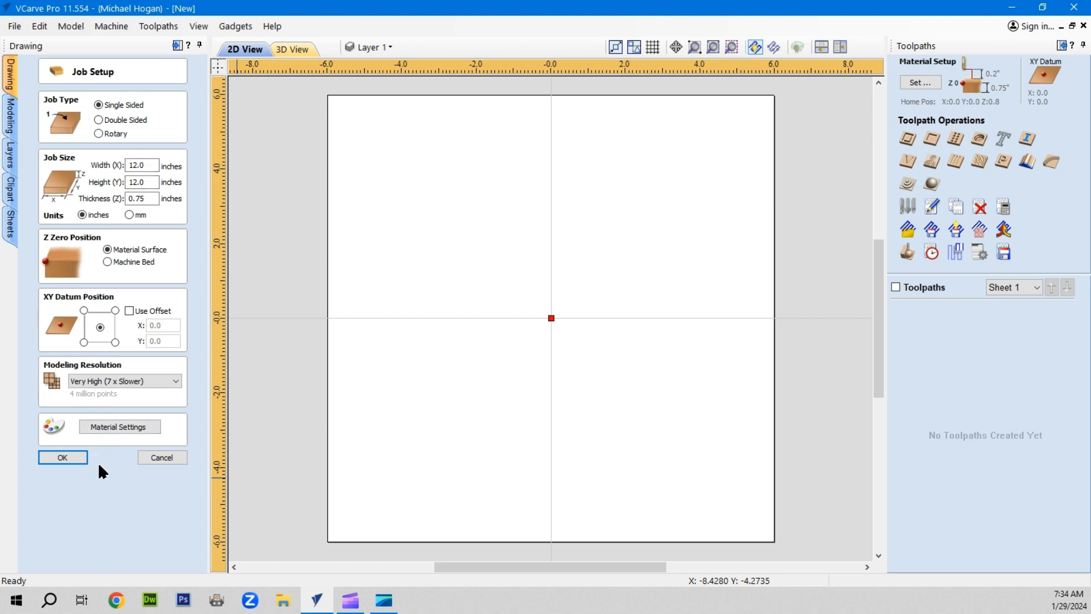
left_click(67, 456)
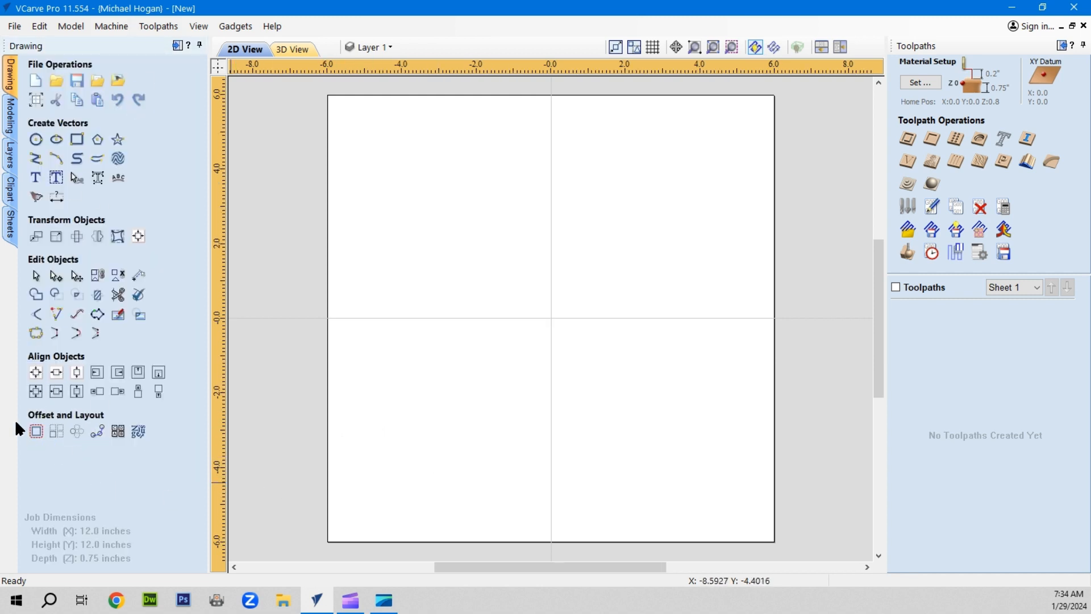
Open the material setup of the 0.75 inch sheet and close the file without saving.
left_click(920, 82)
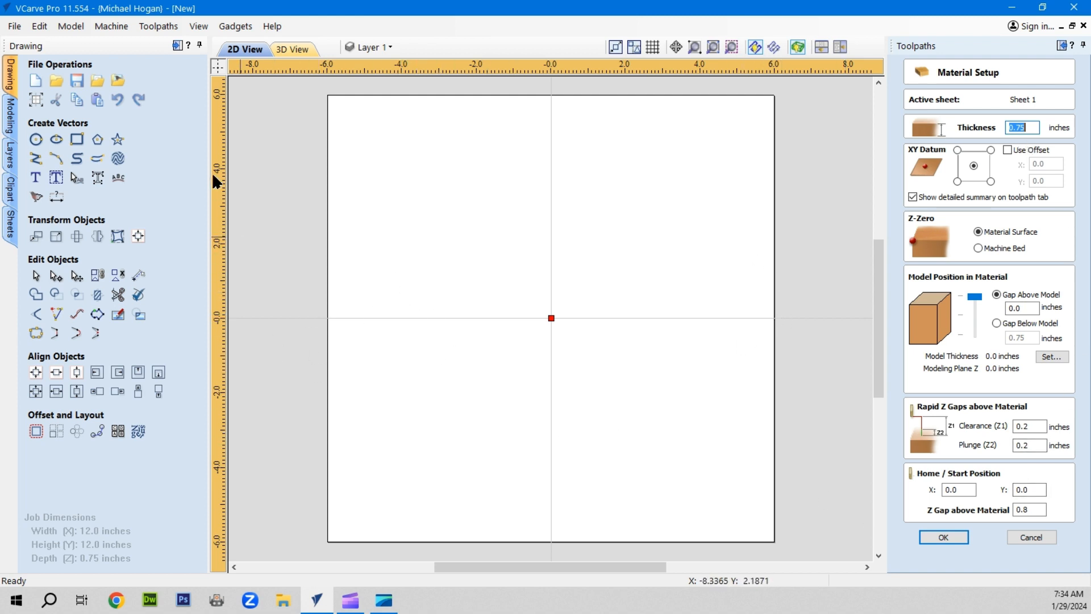
left_click(14, 26)
left_click(36, 88)
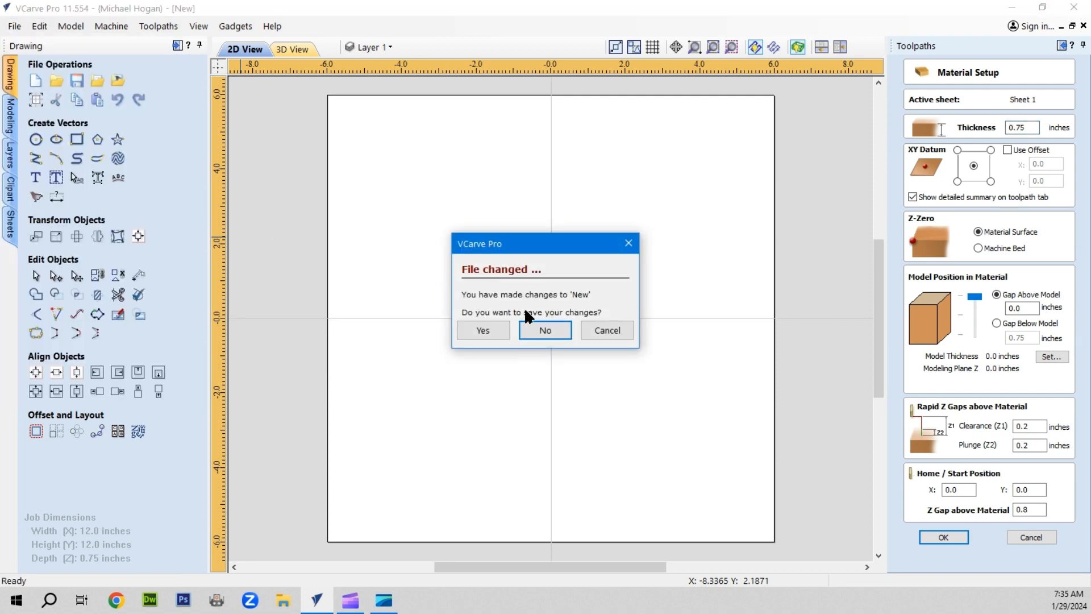
left_click(545, 330)
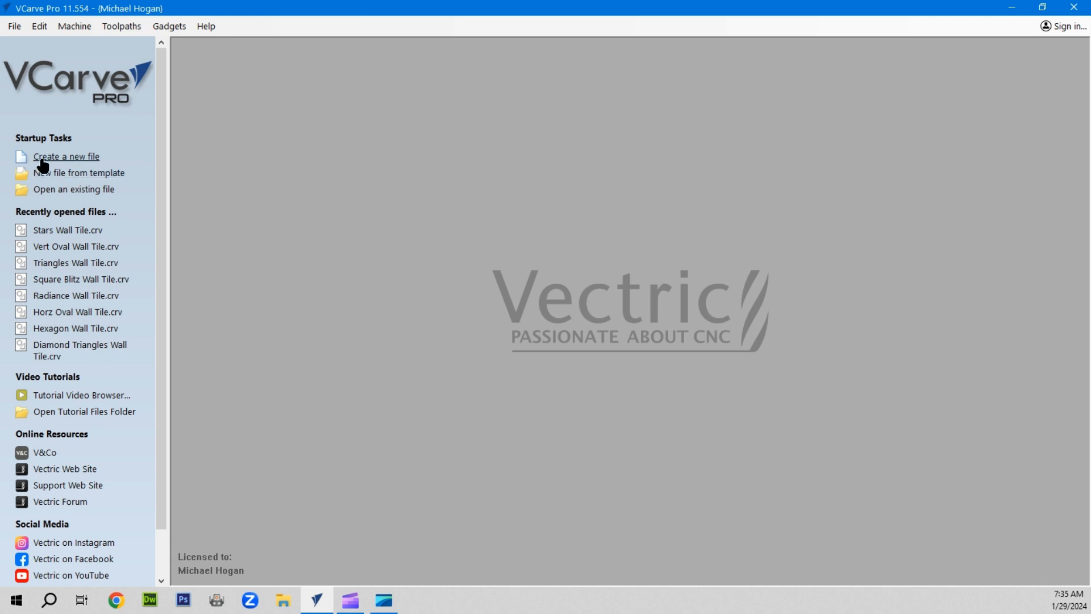
Create a new single-sided job of 12 x 12 inches, 0.5 inch thick, and review its material setup without changes.
left_click(87, 162)
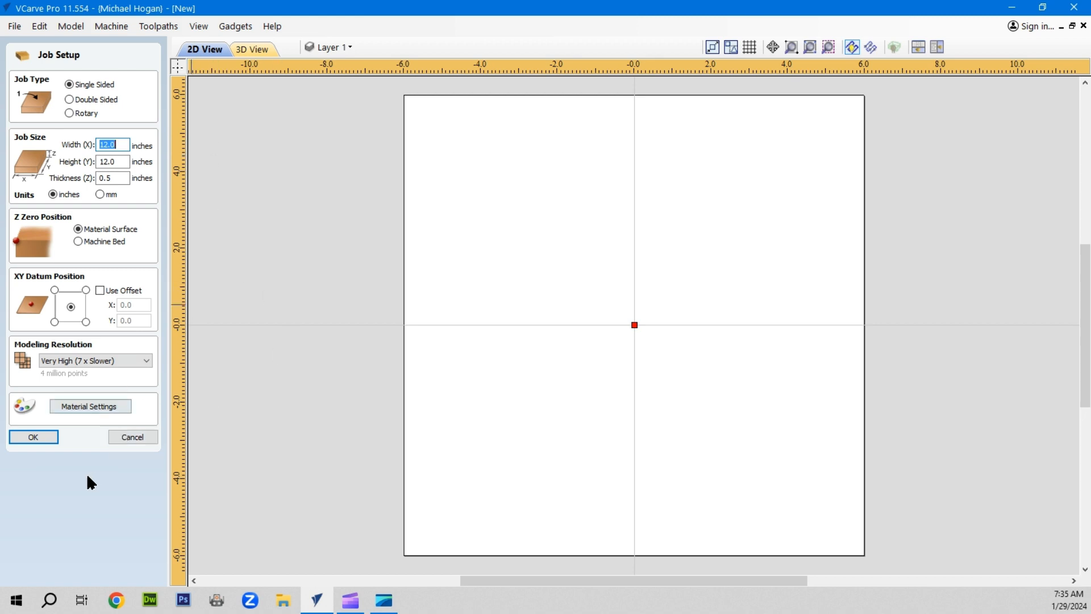
left_click(33, 433)
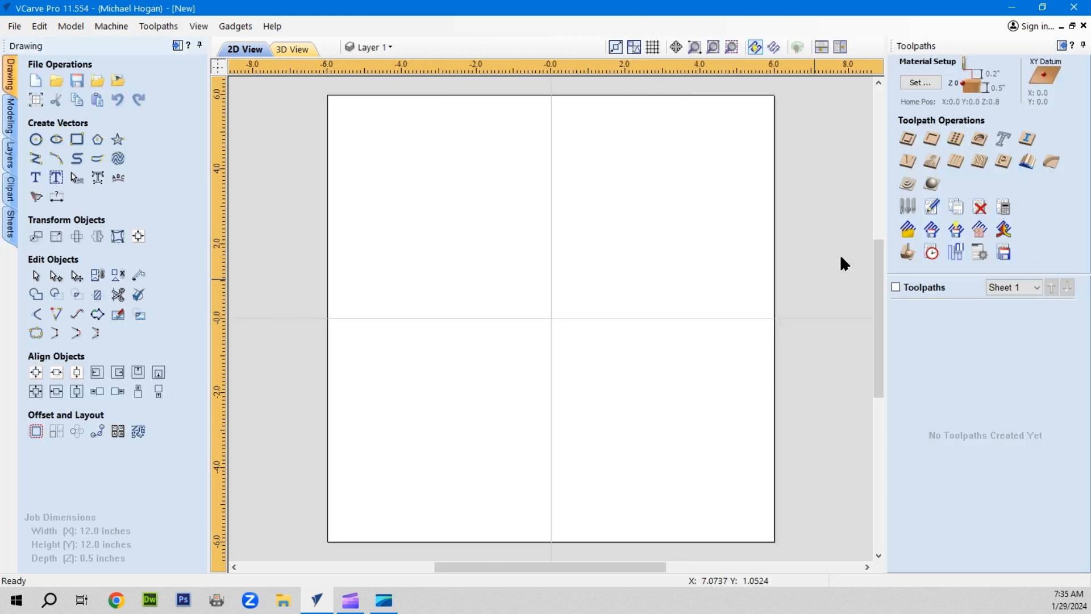
left_click(920, 80)
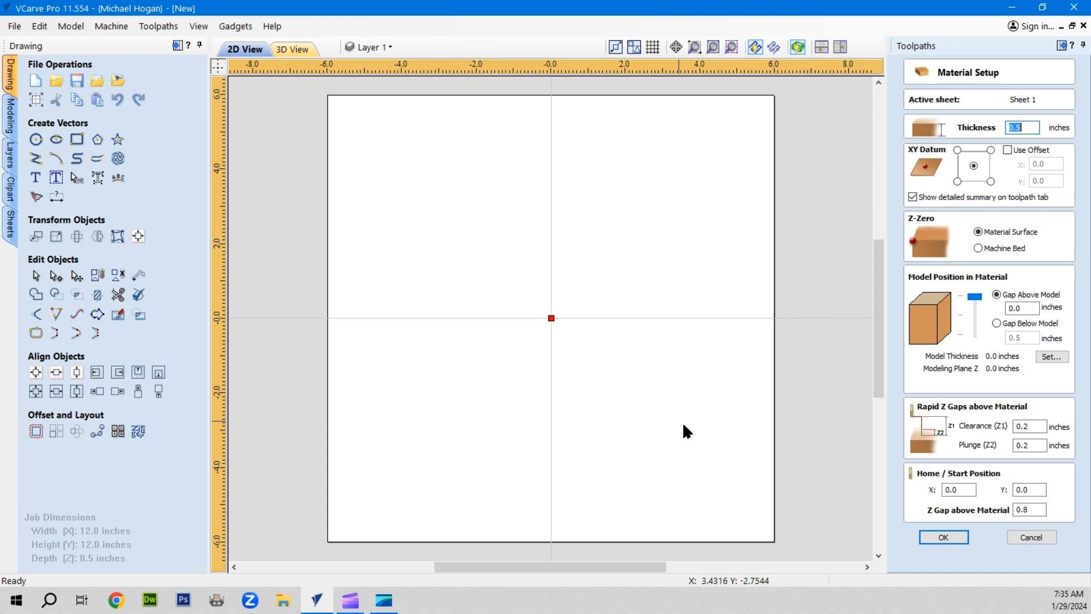
left_click(1024, 539)
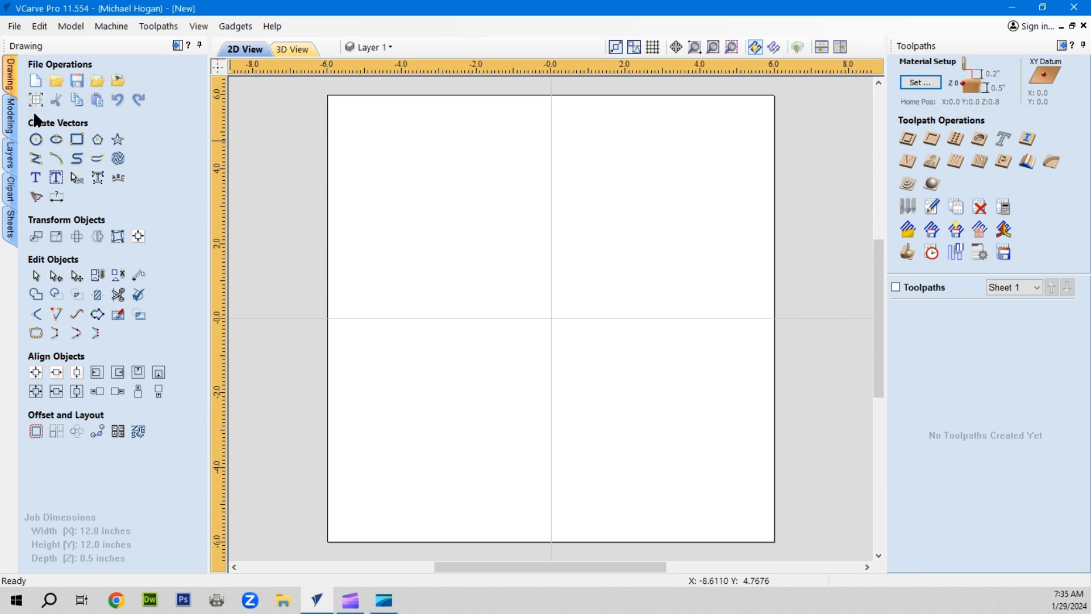
Create an 11 x 11 inch rectangle with square corners and centre it in the material.
left_click(77, 139)
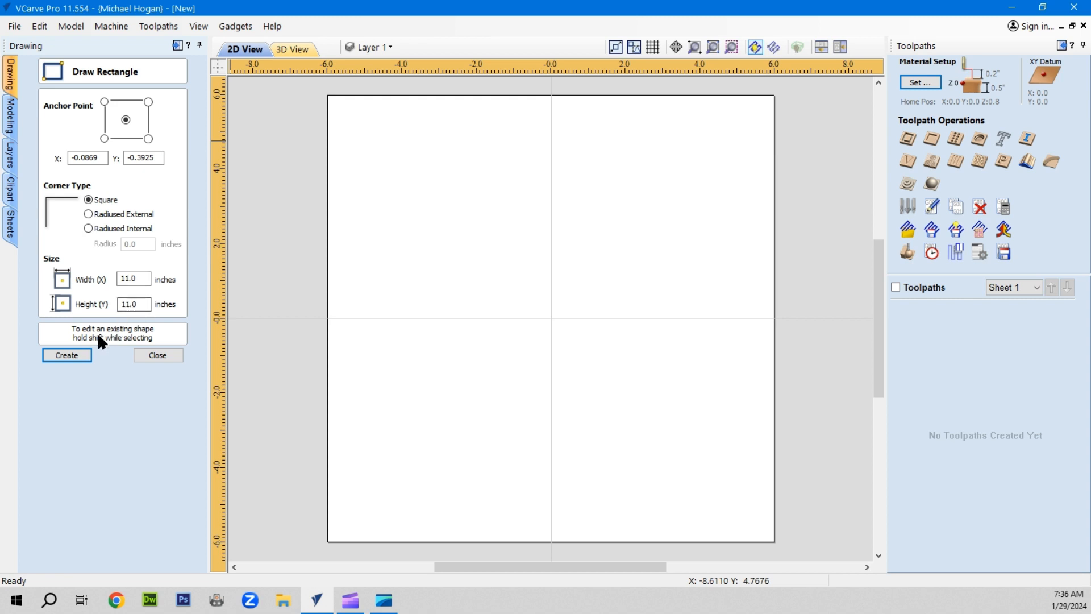
left_click(67, 355)
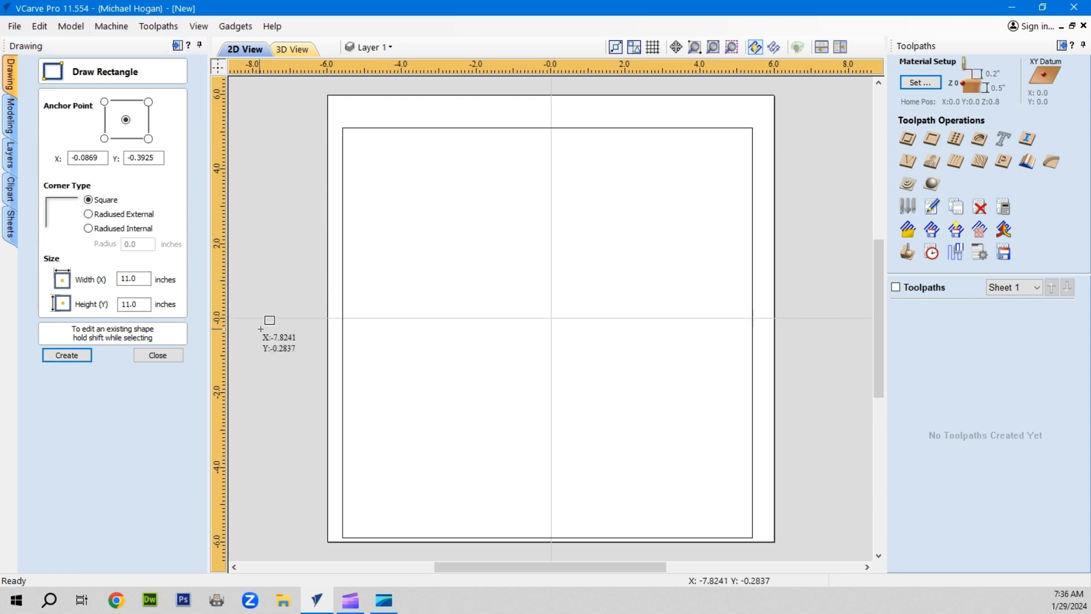
left_click(155, 360)
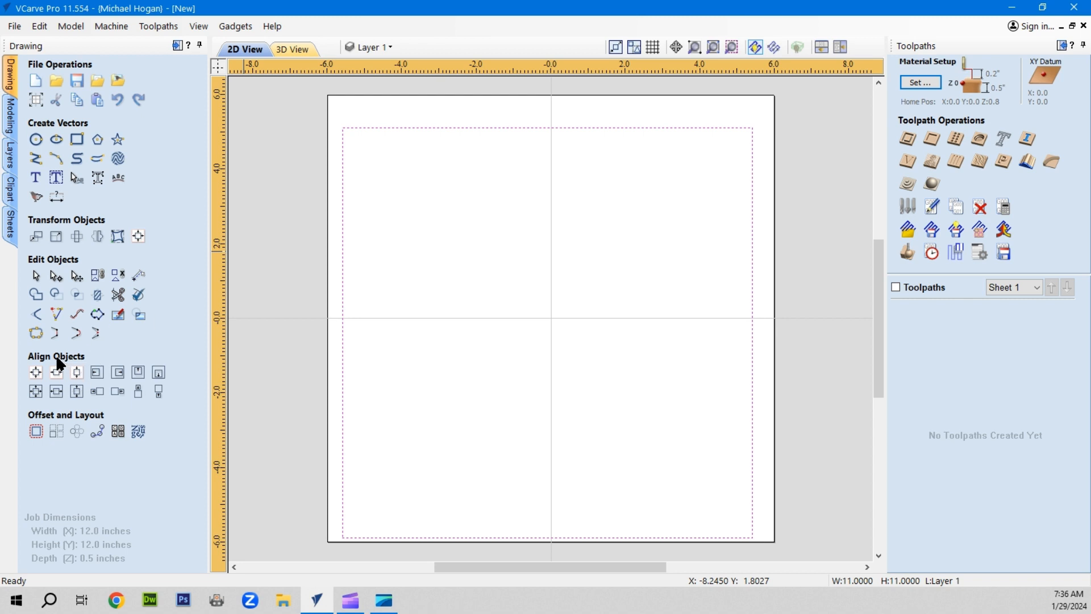
left_click(34, 373)
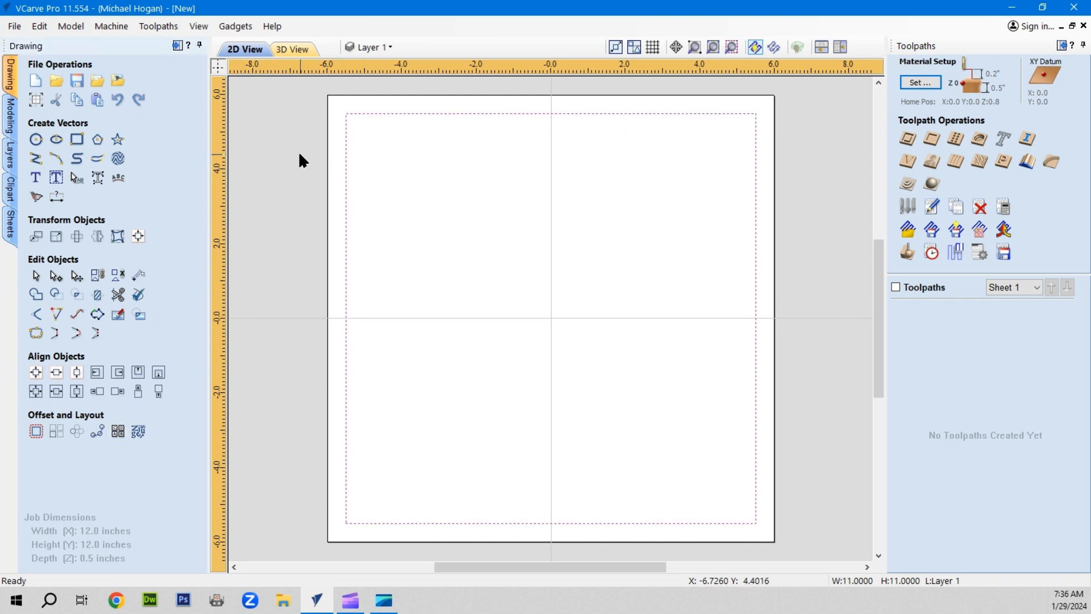
left_click(313, 149)
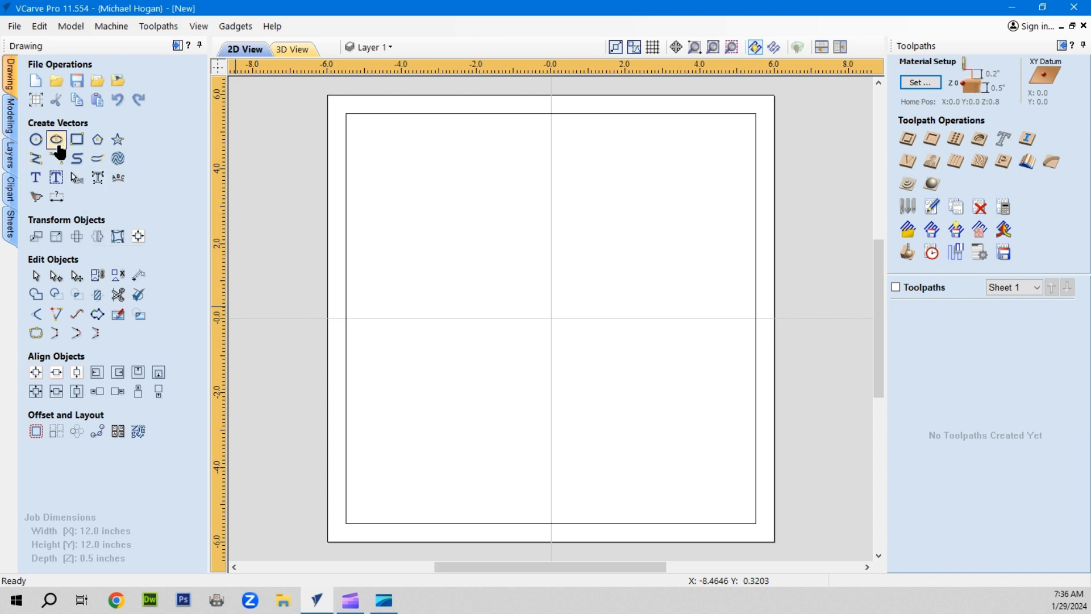
Draw a closed triangle about 2.8 inches wide and 2.9 inches high, its apex on the vertical centre line and its base on the horizontal one.
left_click(35, 160)
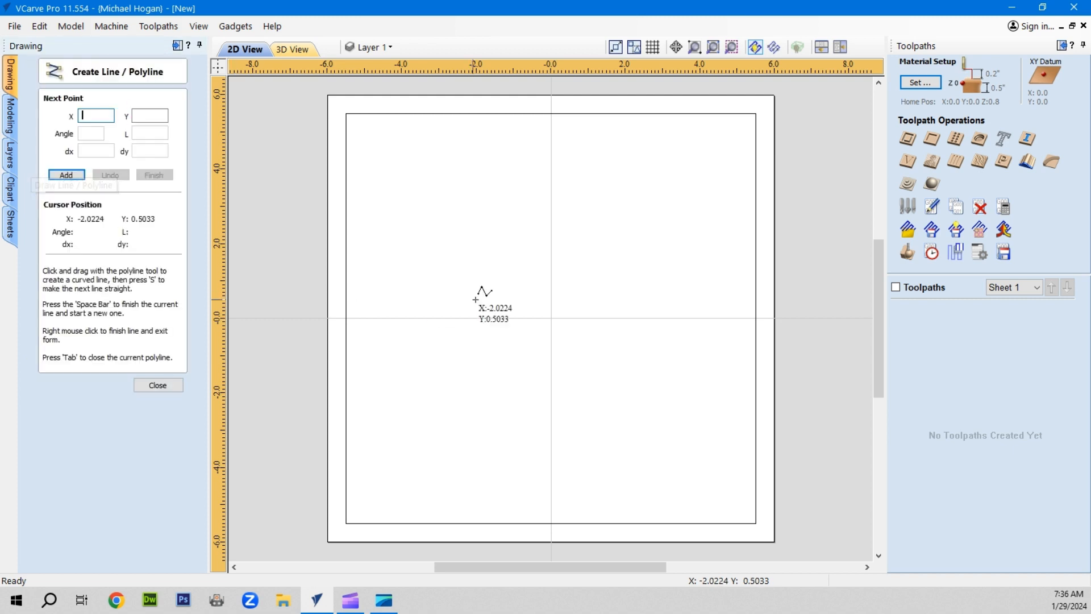
left_click(551, 209)
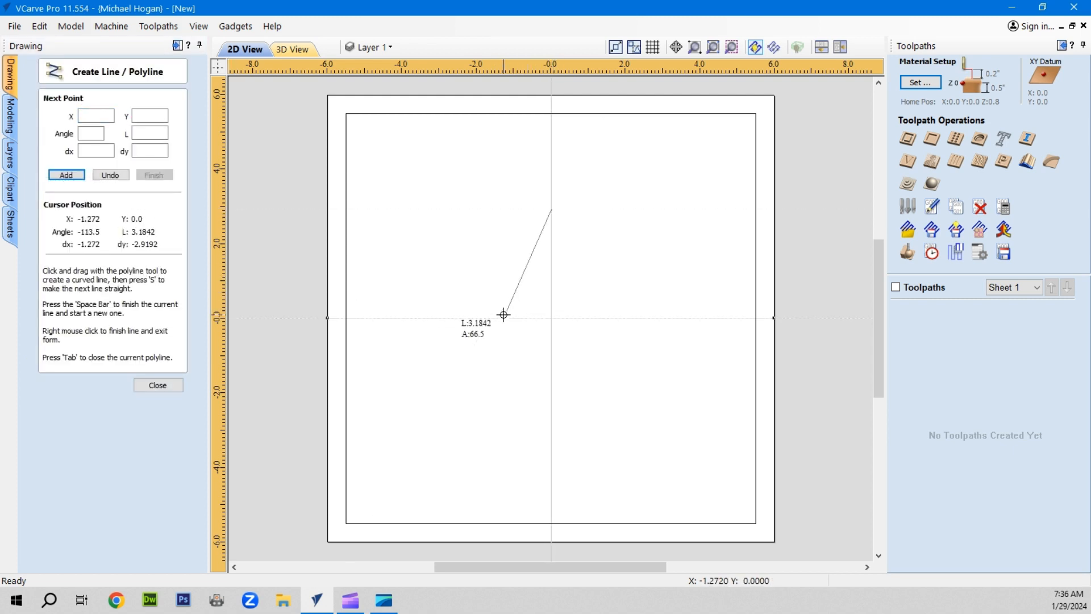
left_click(501, 317)
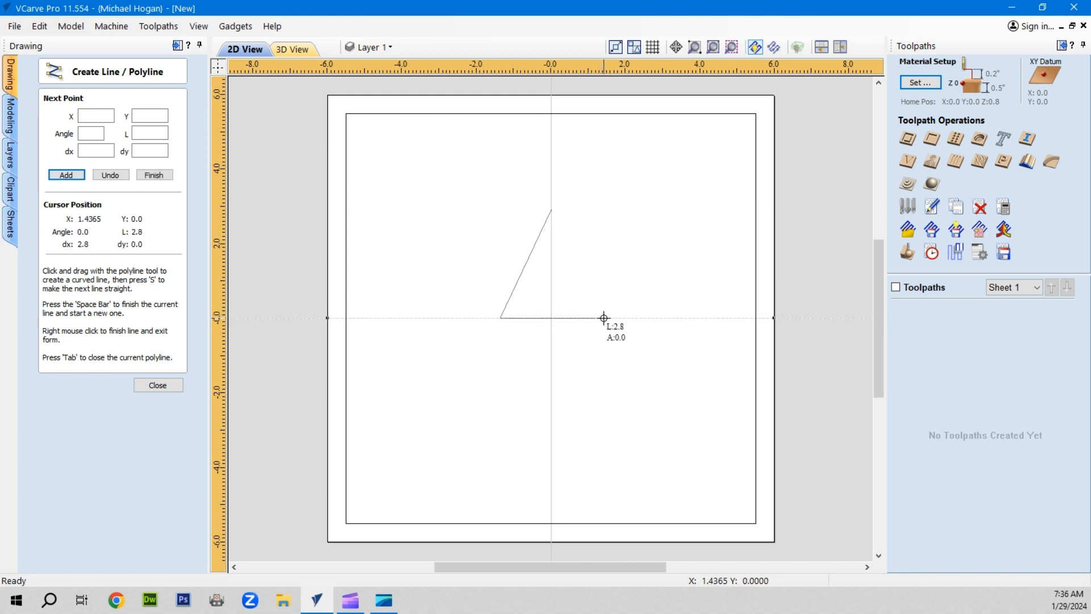
left_click(604, 317)
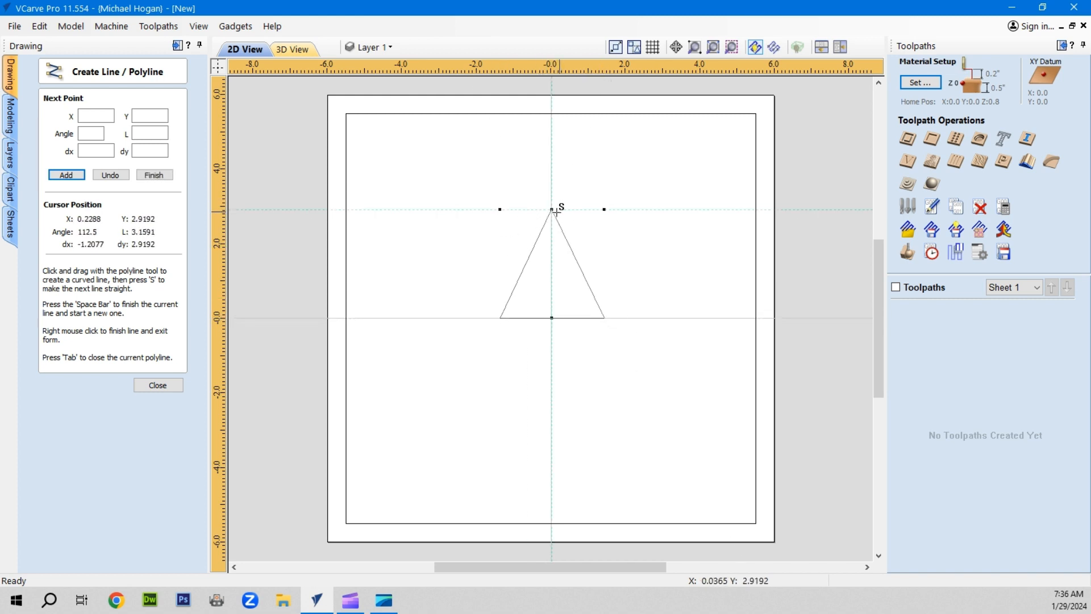
left_click(551, 209)
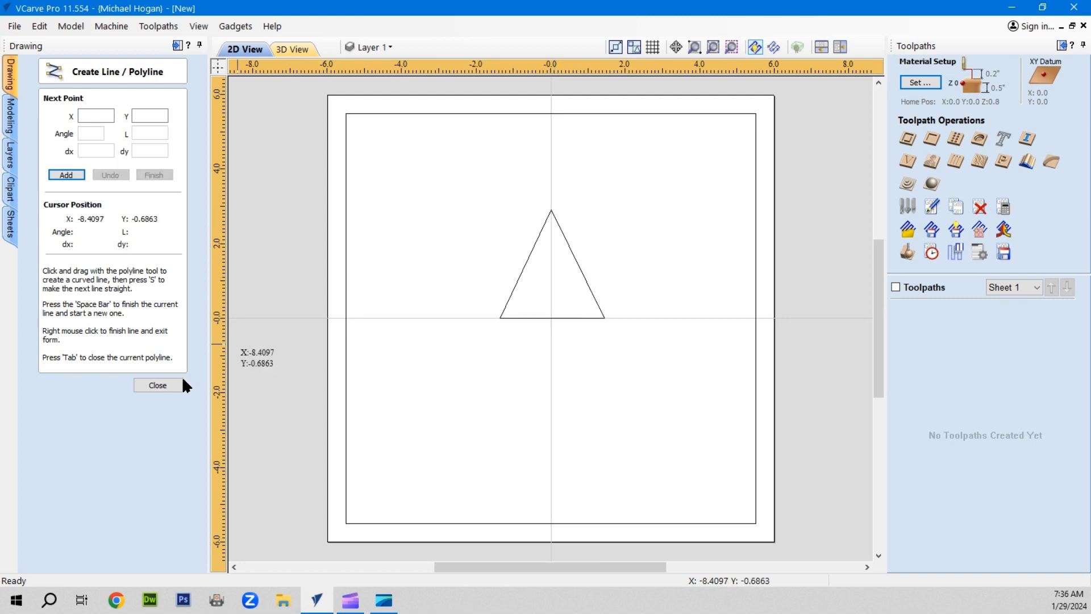
left_click(163, 383)
Centre the triangle in the material.
left_click(540, 318)
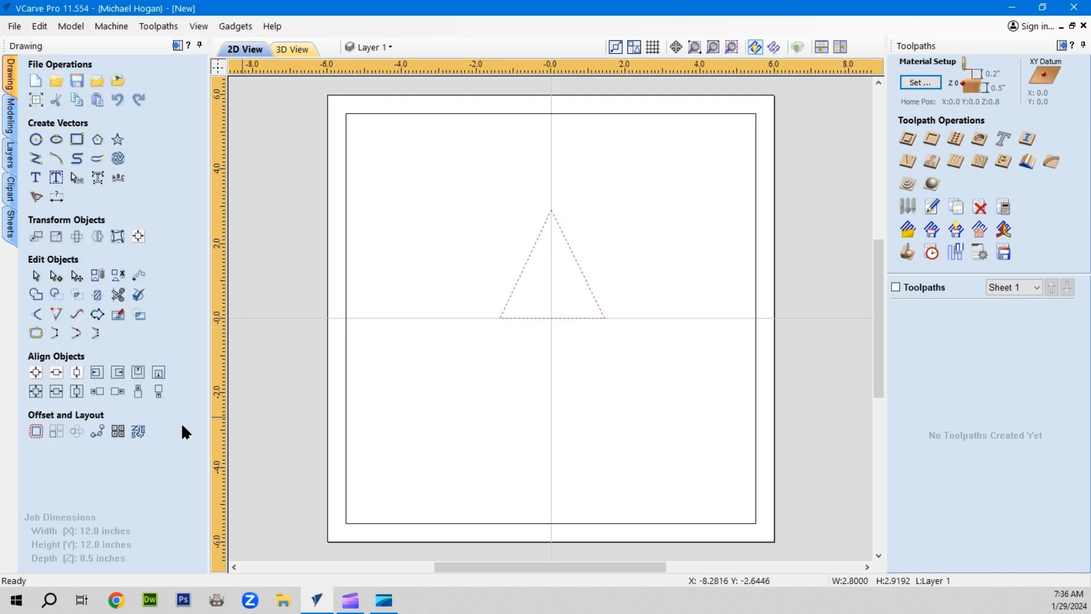
left_click(35, 372)
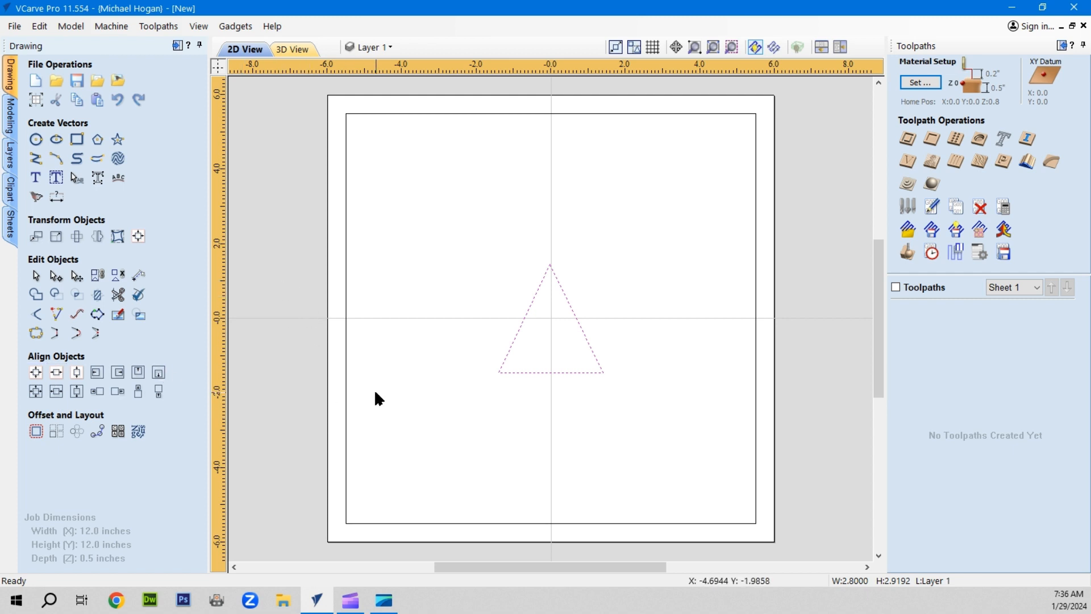
scroll(640, 348, "up", 2)
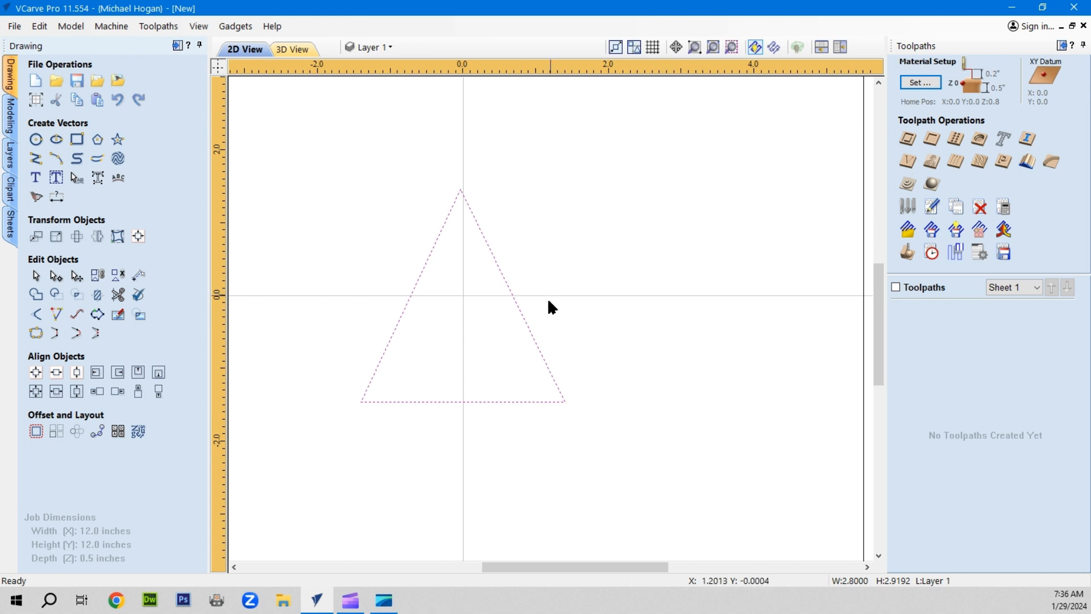
scroll(486, 408, "up", 1)
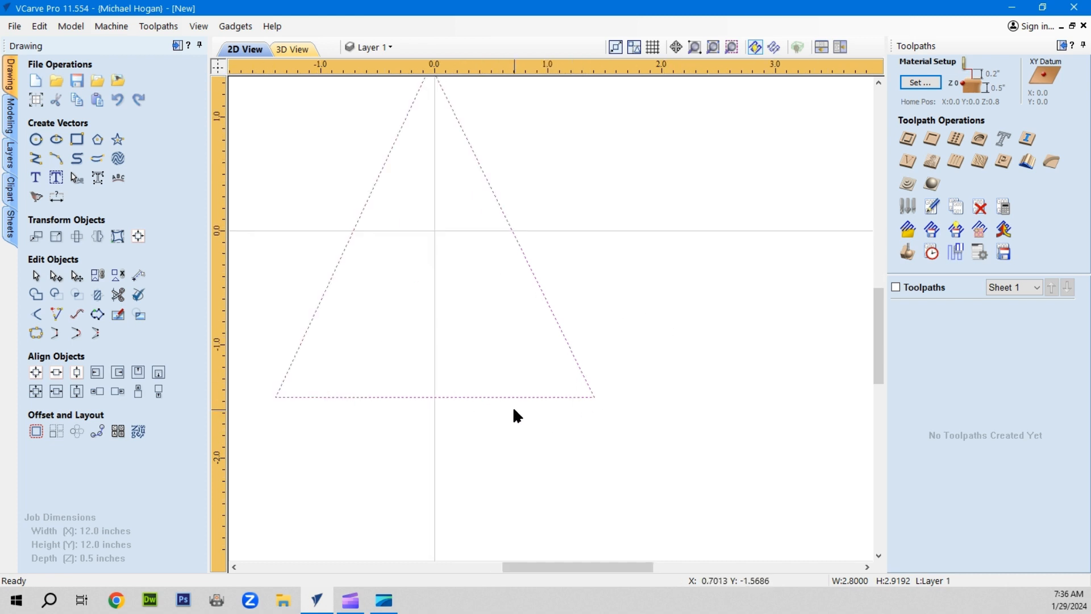
scroll(373, 402, "down", 1)
scroll(498, 385, "down", 1)
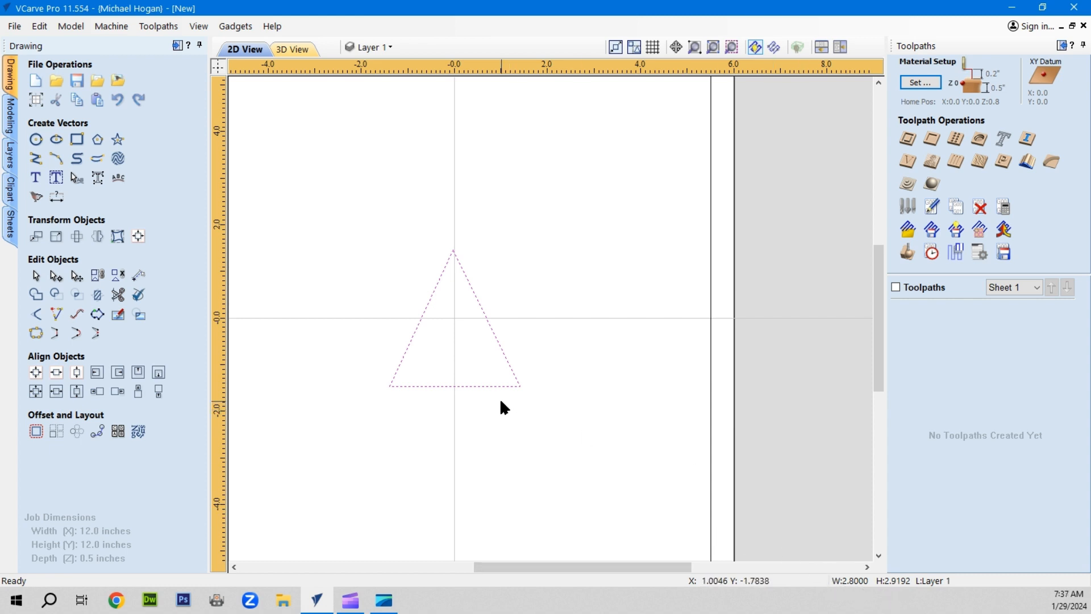
Resize the triangle about its centre to 3.0 inches wide and 3.0 inches high with the XY proportions unlinked.
left_click(55, 236)
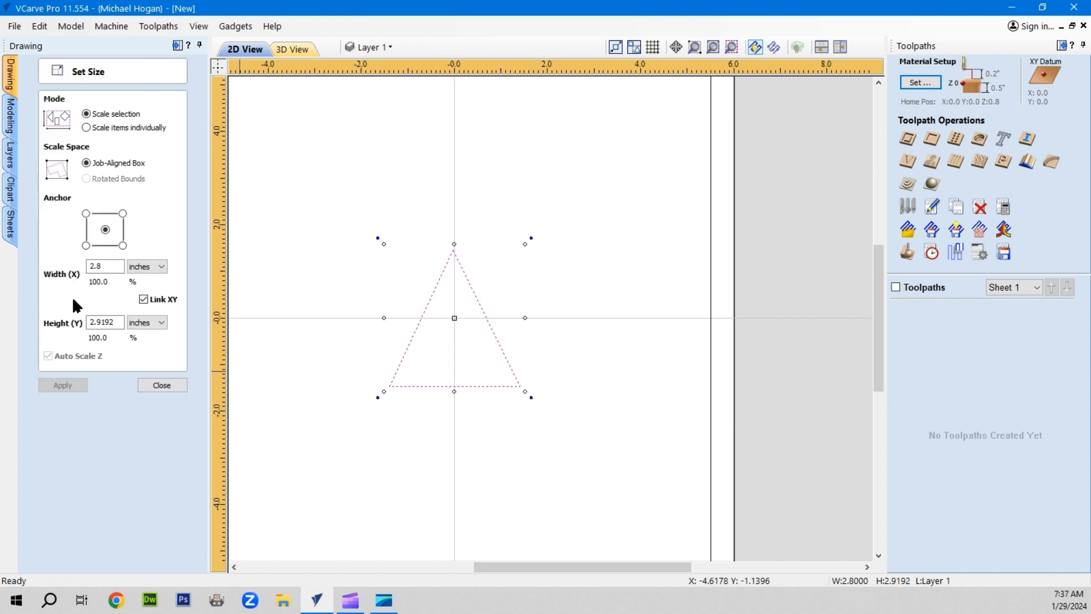
double_click(99, 267)
type("3.0")
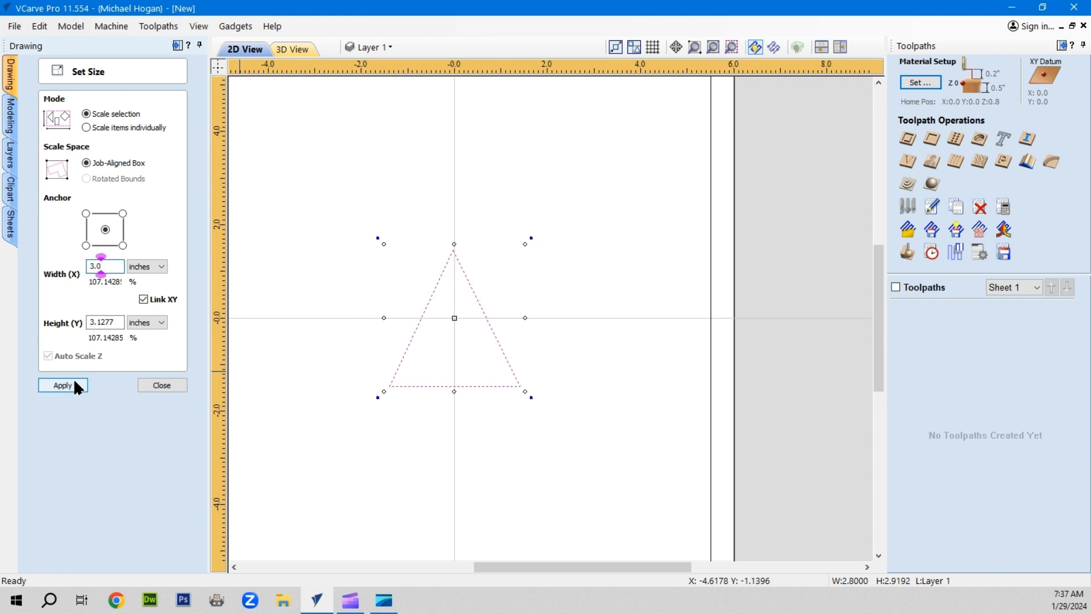
left_click_drag(96, 322, 134, 323)
left_click(143, 300)
left_click(100, 322)
double_click(100, 323)
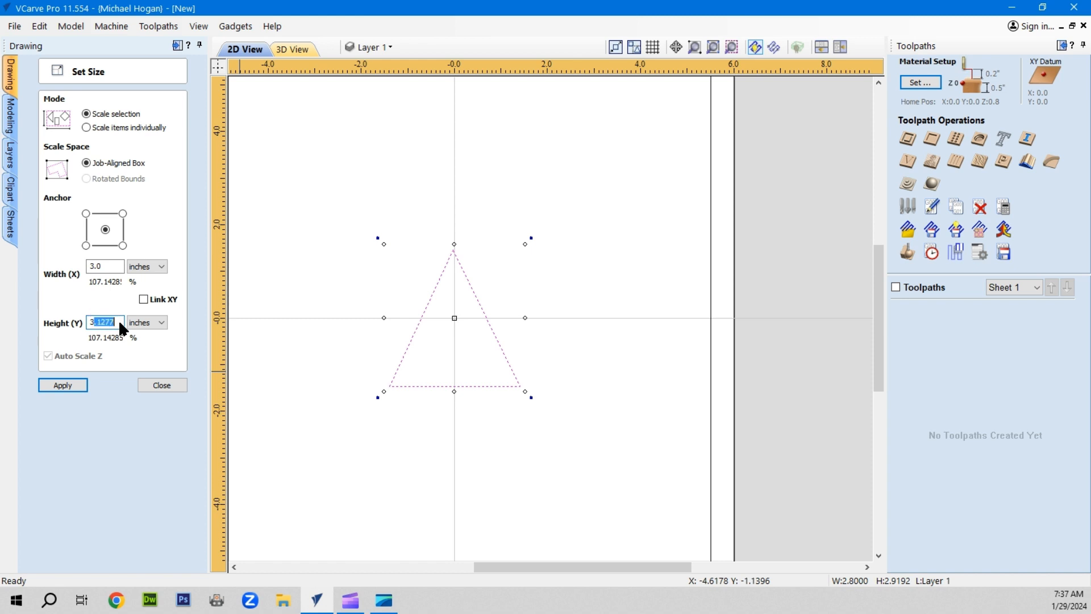
type("3.0")
left_click(54, 382)
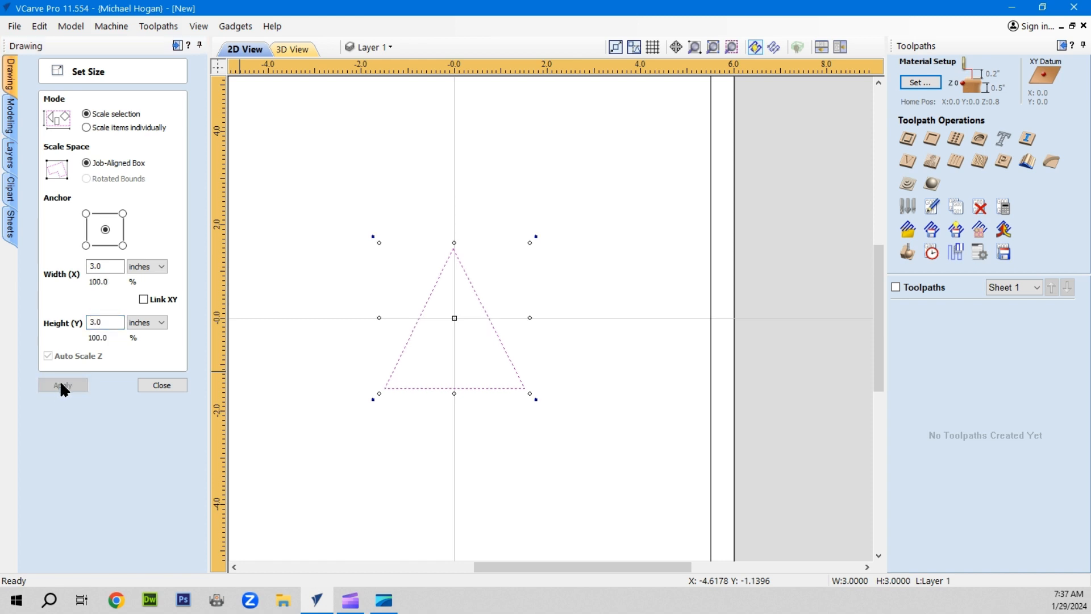
left_click(159, 385)
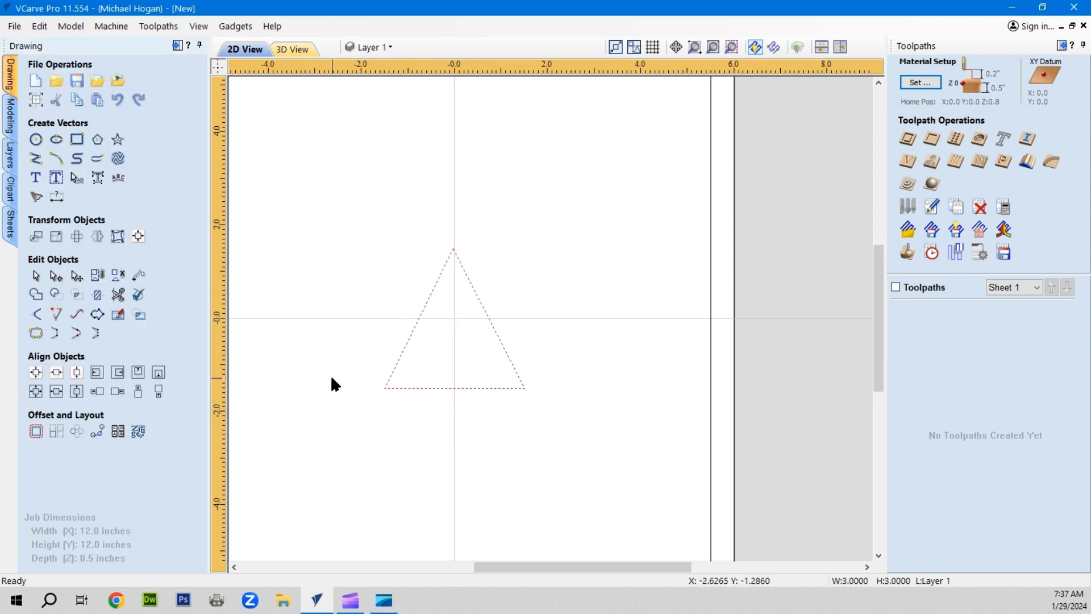
Examine how the triangle sits relative to the surrounding rectangle and the centre lines, and fit the whole drawing in view.
scroll(454, 333, "up", 2)
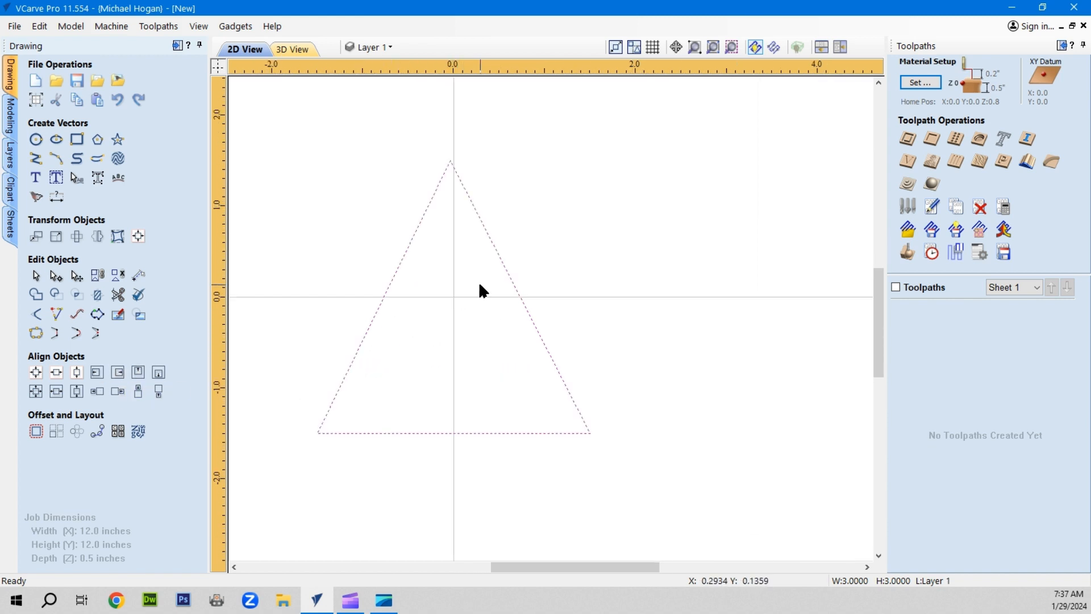
scroll(486, 345, "down", 4)
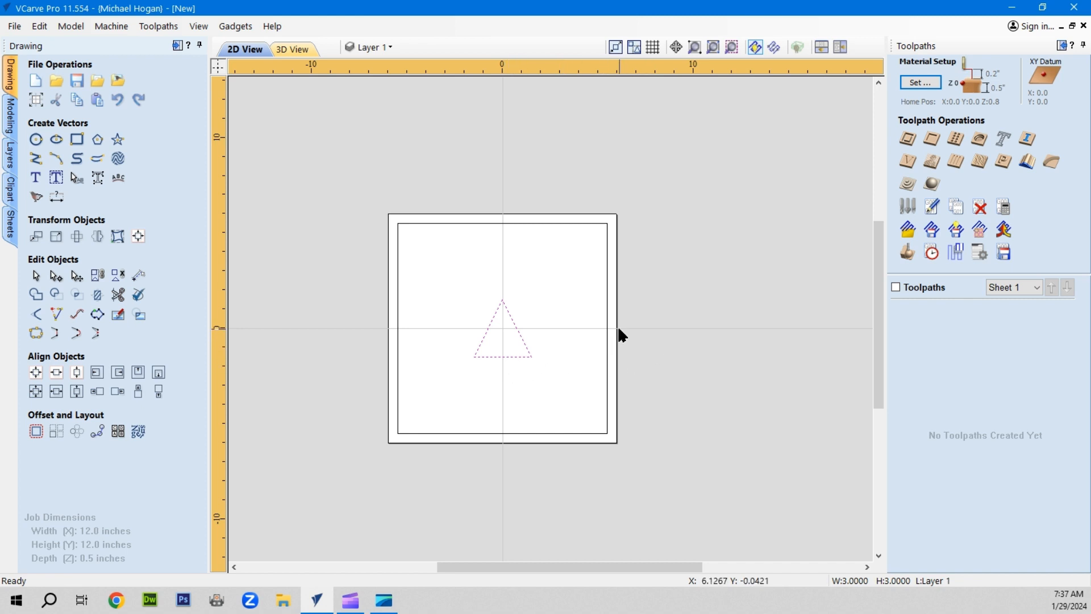
left_click(462, 433, "shift")
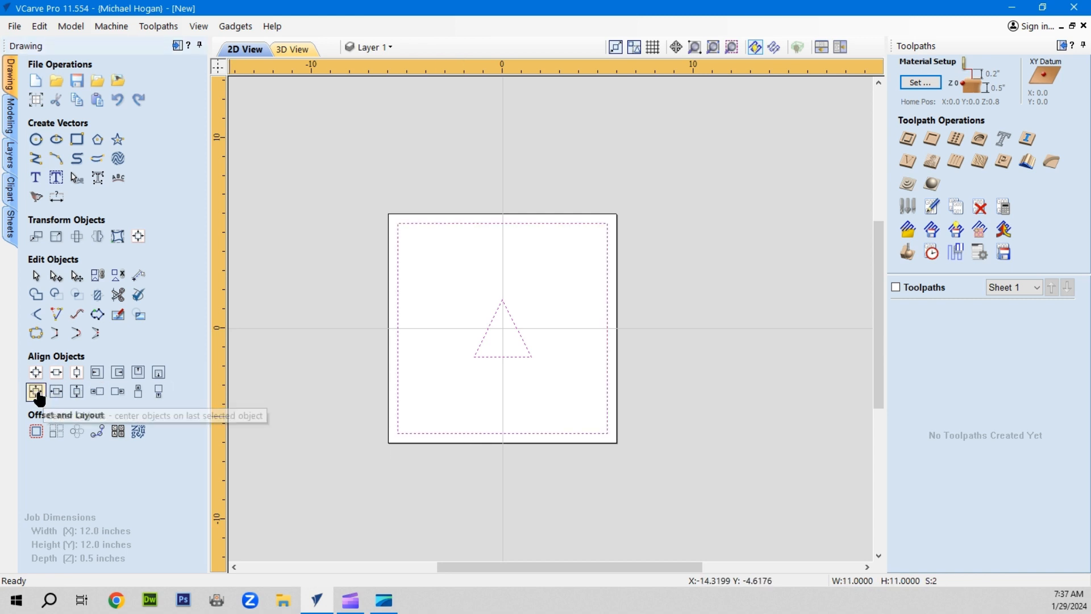
left_click(322, 253)
scroll(557, 330, "up", 3)
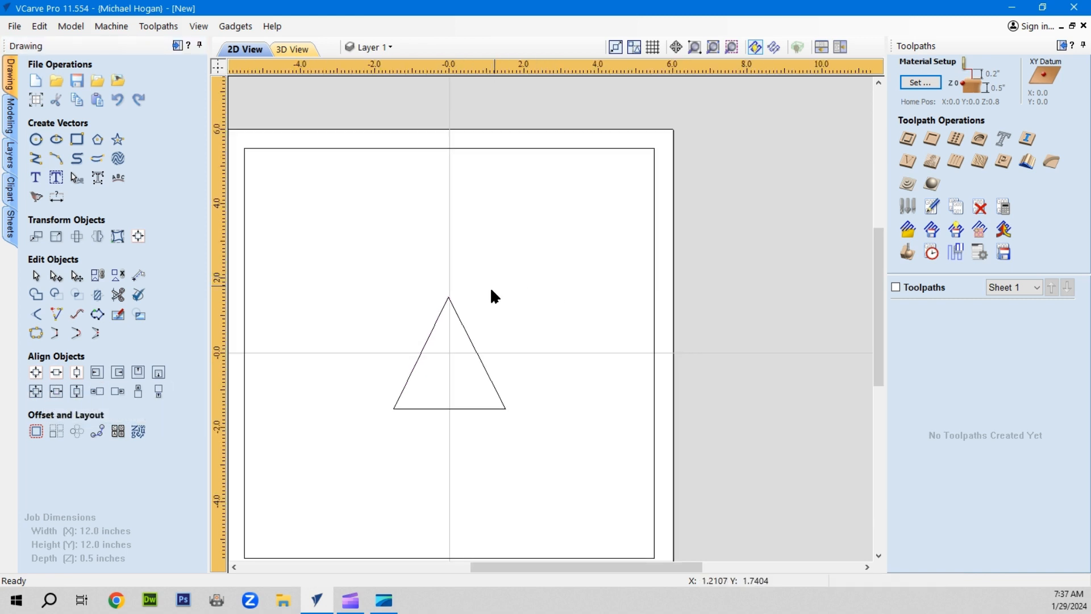
scroll(490, 286, "up", 3)
scroll(467, 307, "down", 6)
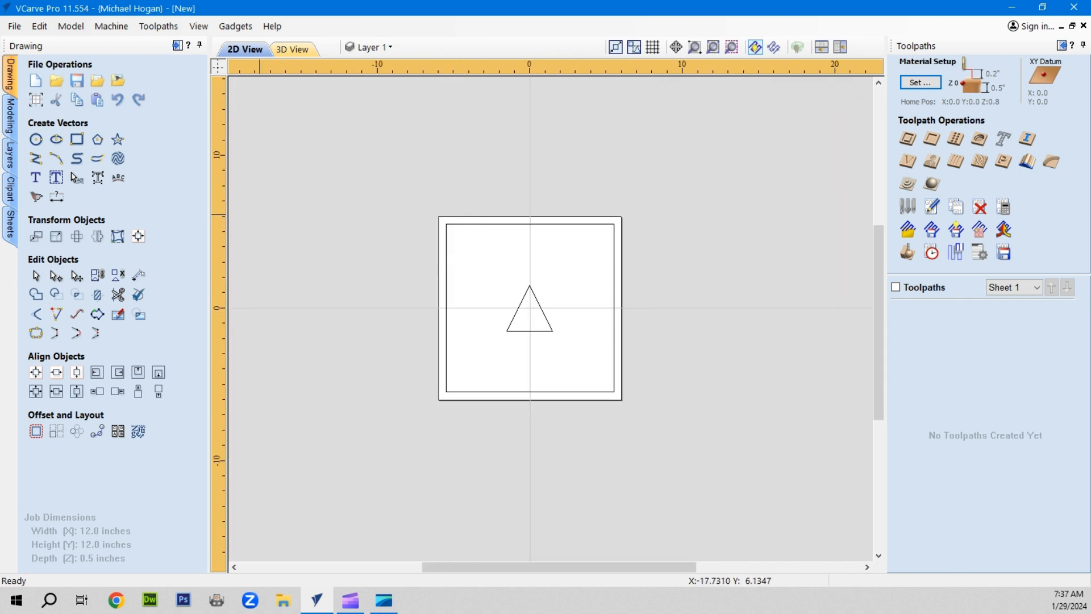
scroll(548, 233, "up", 2)
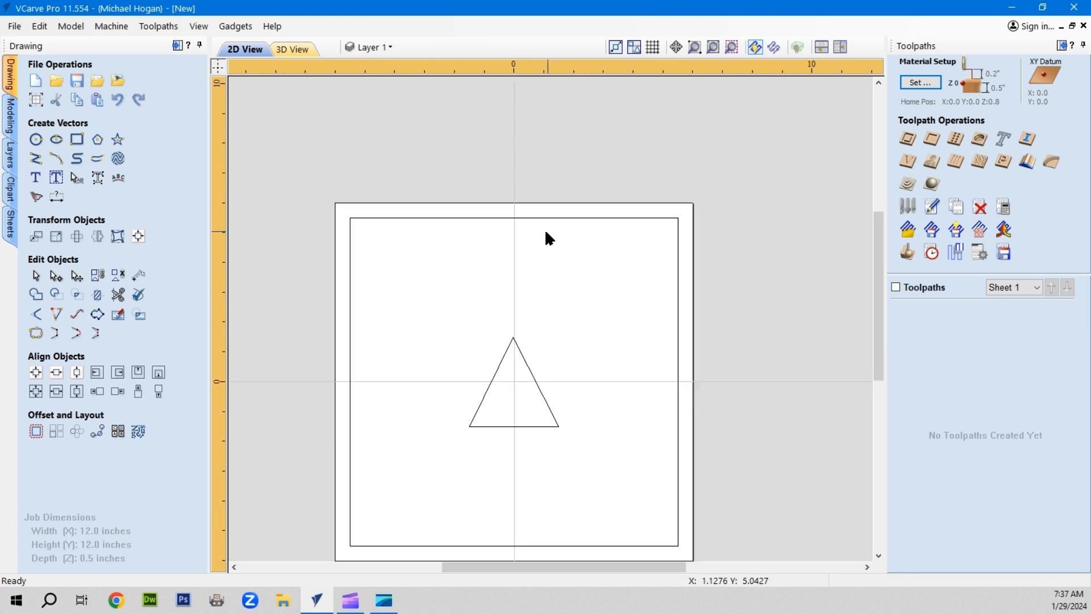
left_click(198, 26)
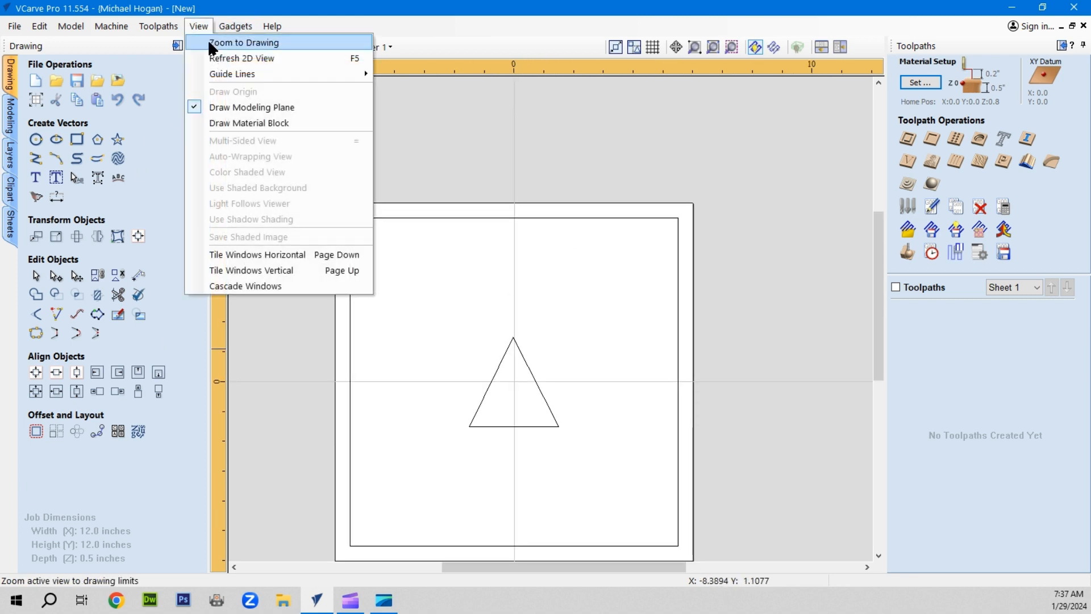
left_click(243, 42)
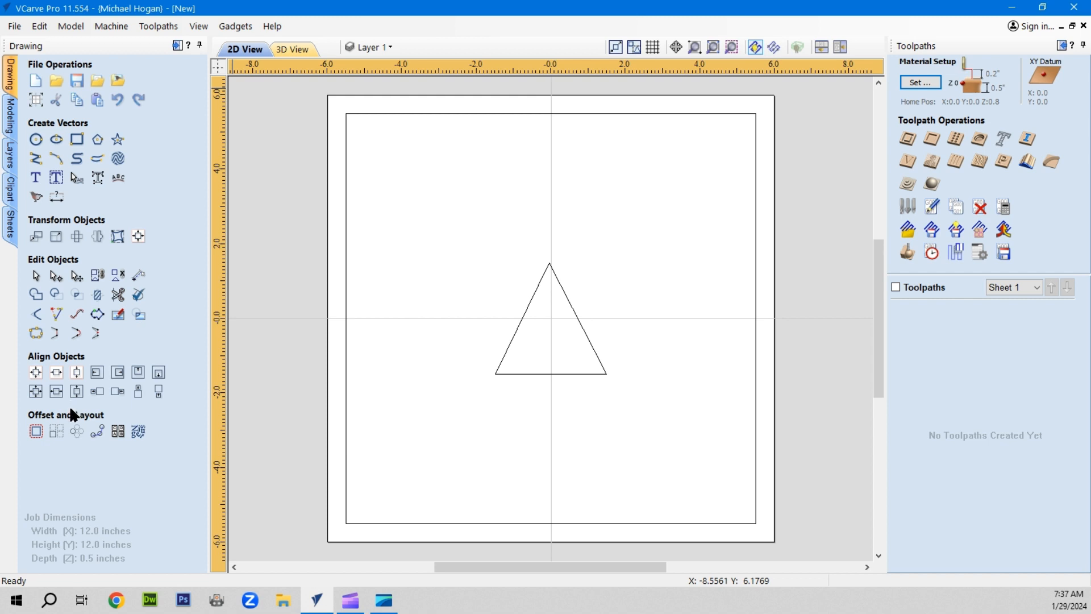
Duplicate the centred triangle and place the copy in the sheet's upper-left quadrant, centred at about X -2.7, Y 2.9.
left_click(529, 306)
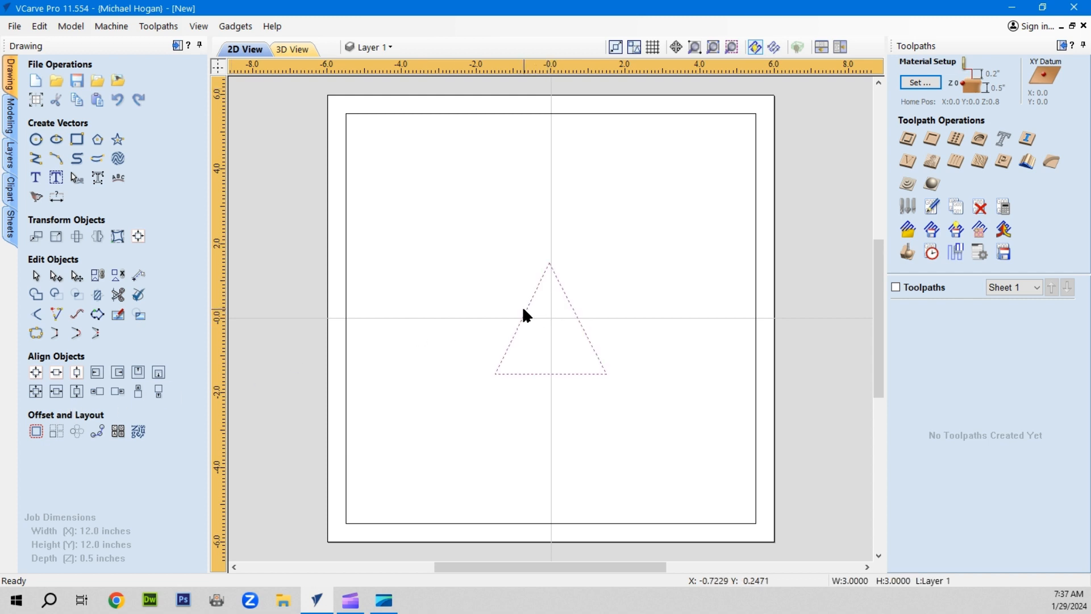
left_click(77, 102)
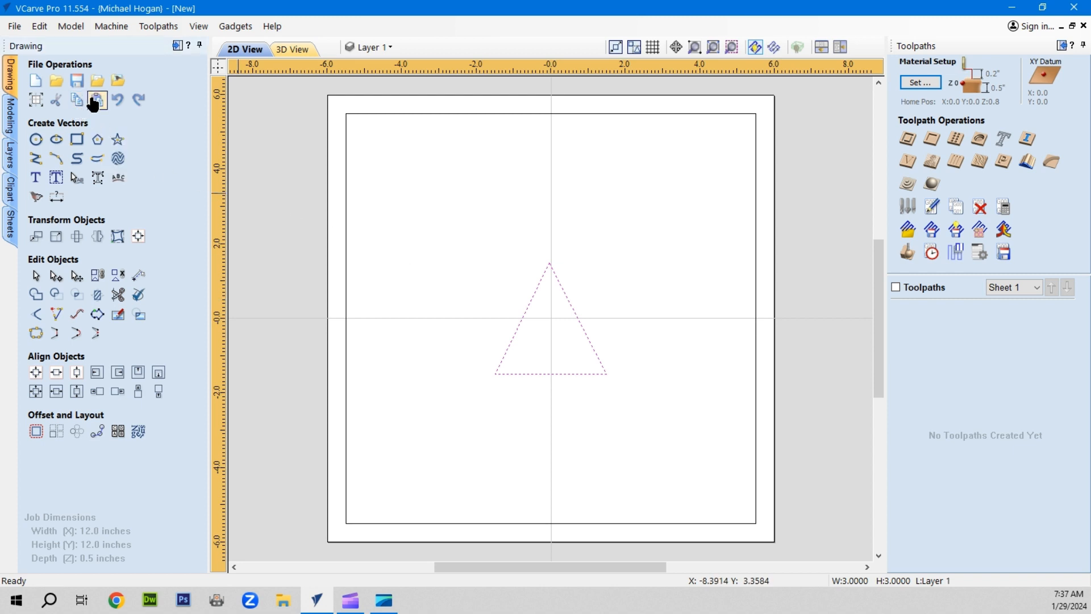
left_click(97, 101)
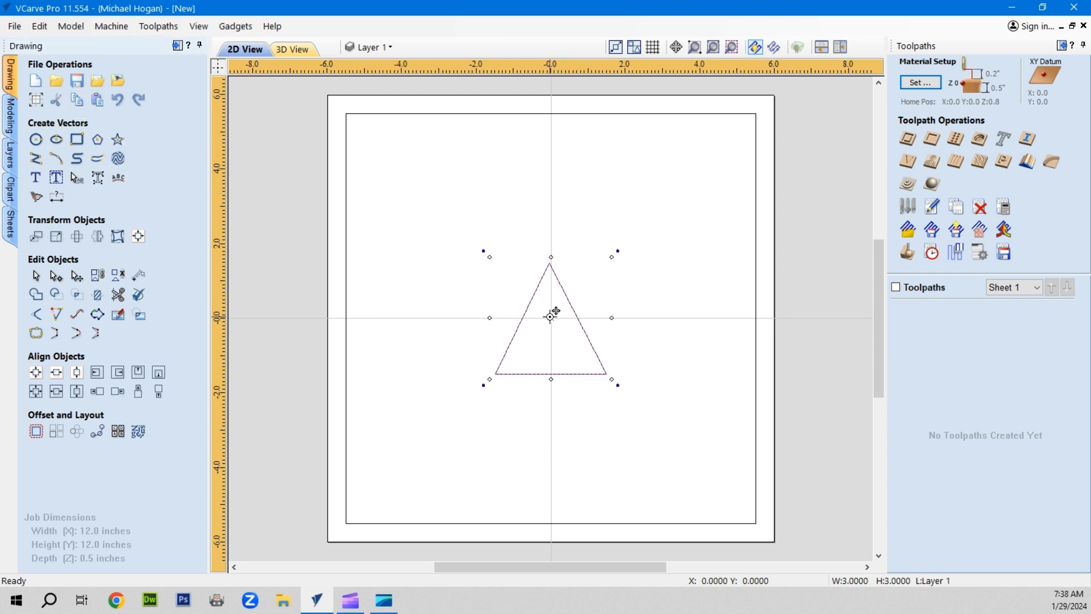
left_click_drag(550, 312, 451, 198)
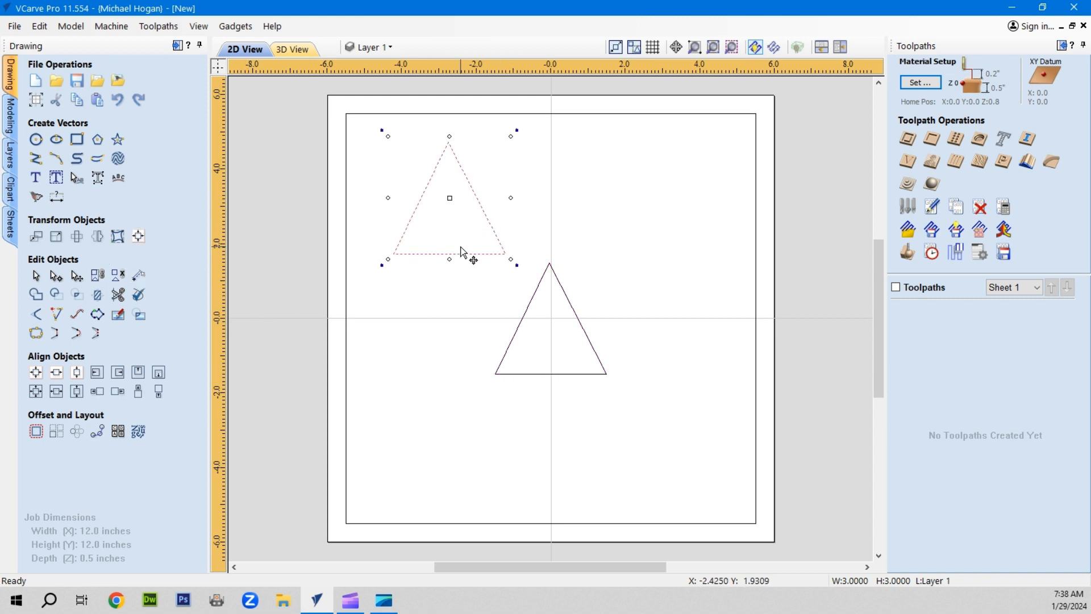
key("Down")
key("Down")
key("Down")
Mirror a copy of the upper-left triangle horizontally about the job centre, and mirror that copy vertically into the lower-right quadrant.
left_click(98, 236)
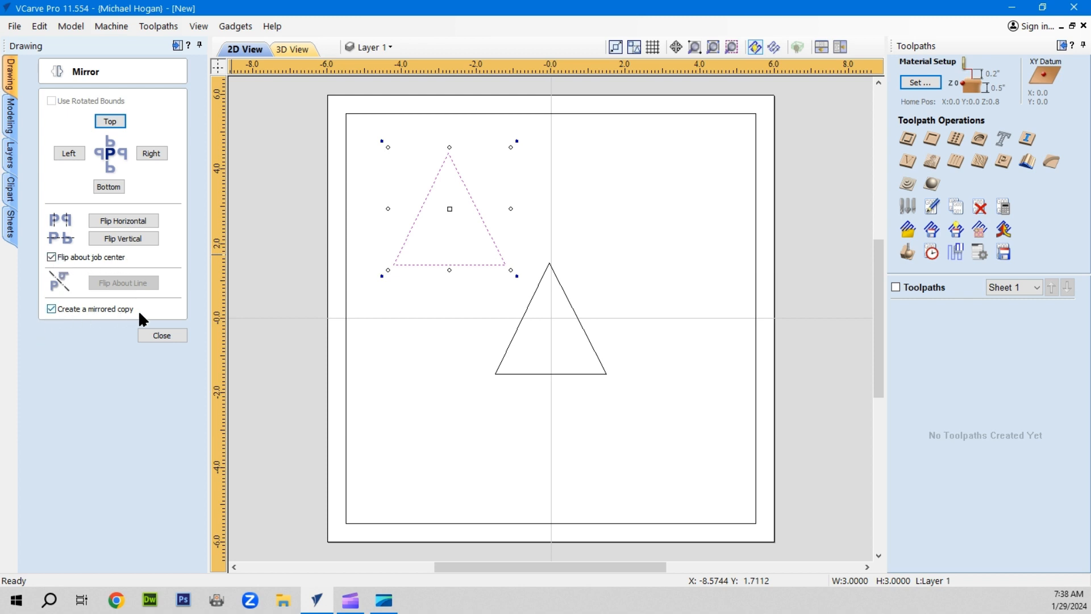
left_click(123, 221)
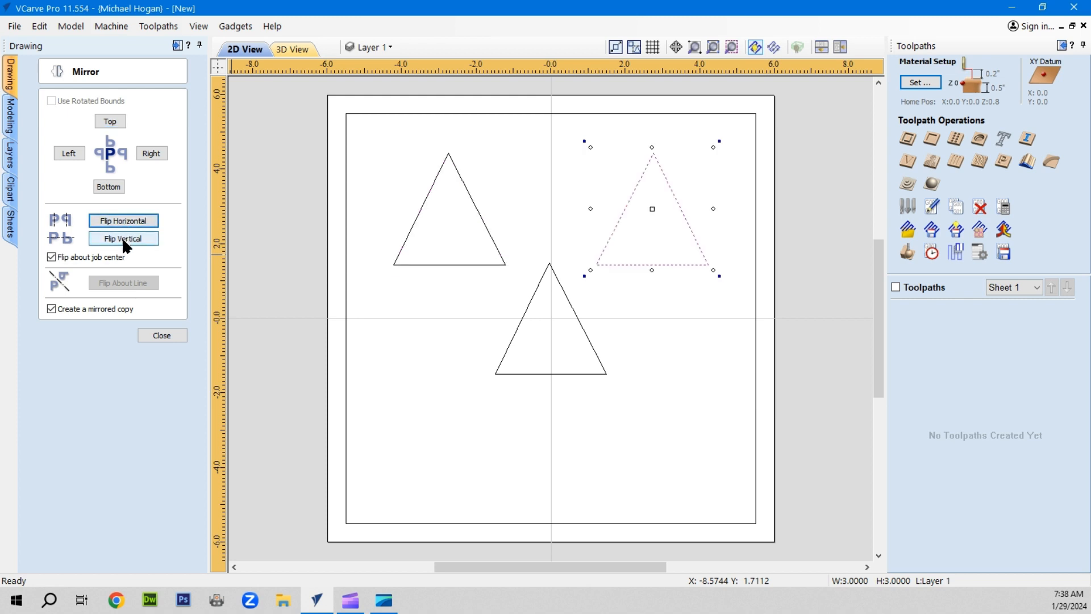
left_click(124, 239)
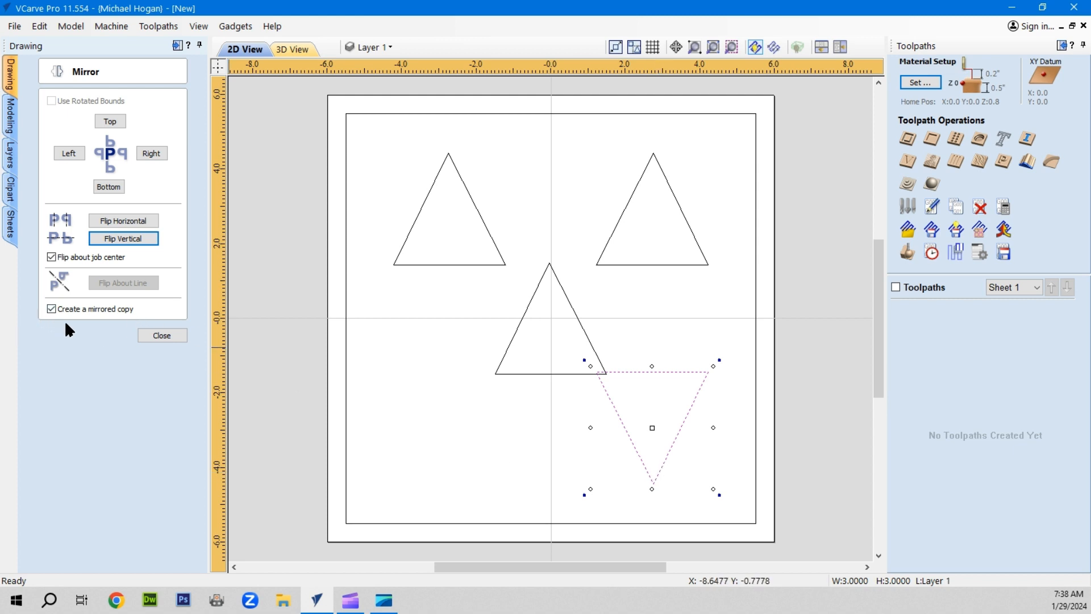
Flip the lower-right triangle vertically in place with flipping about the job centre off, and turn that option back on.
left_click(51, 256)
left_click(125, 239)
left_click(52, 257)
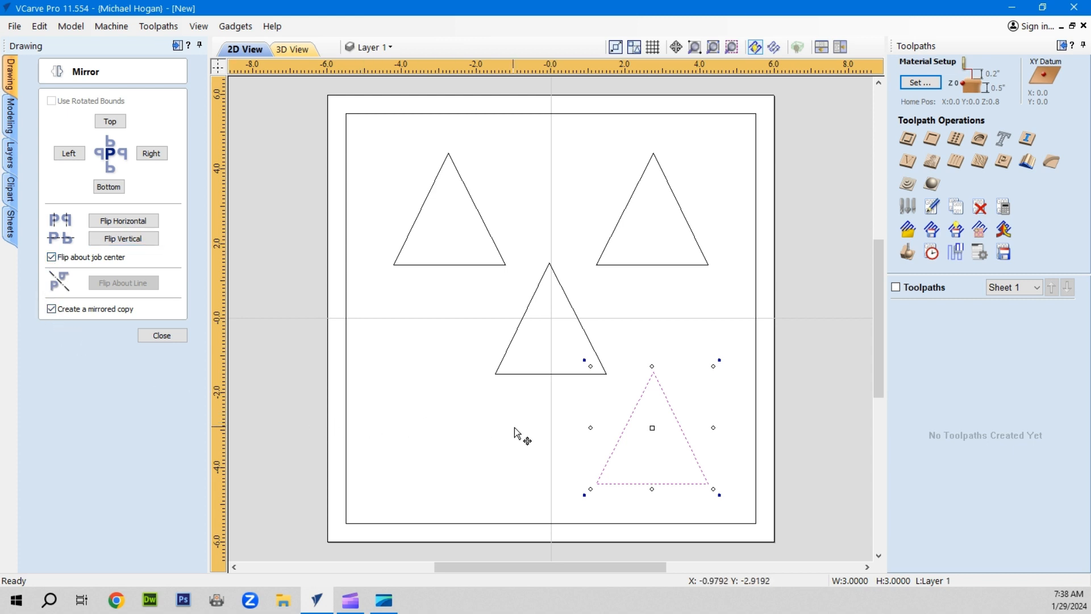
Mirror a copy of the lower-right triangle horizontally about the job centre, close the Mirror tool and clear the selection.
left_click(126, 220)
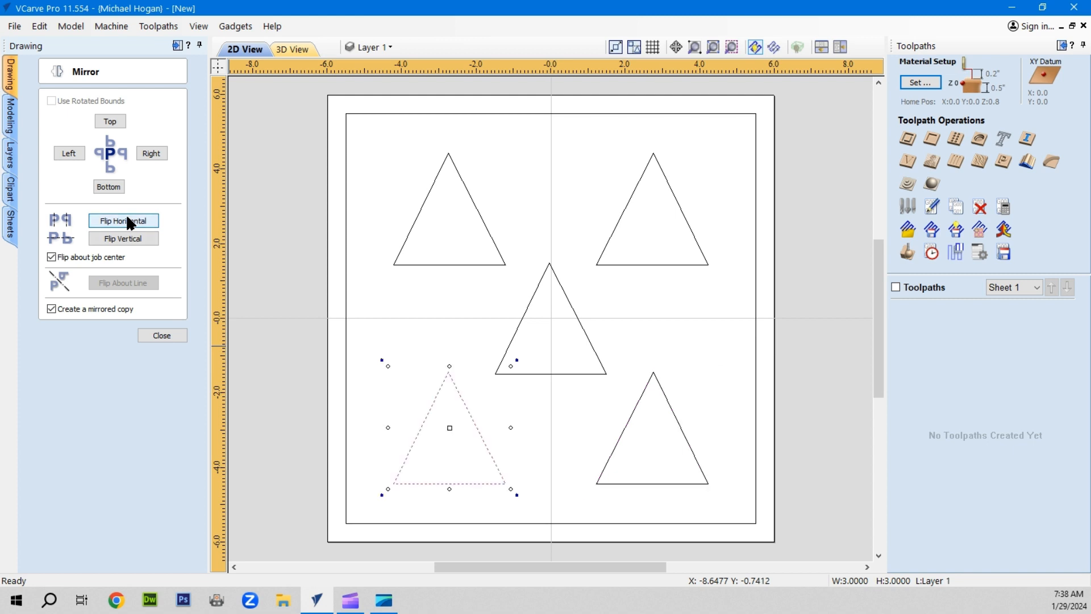
left_click(160, 335)
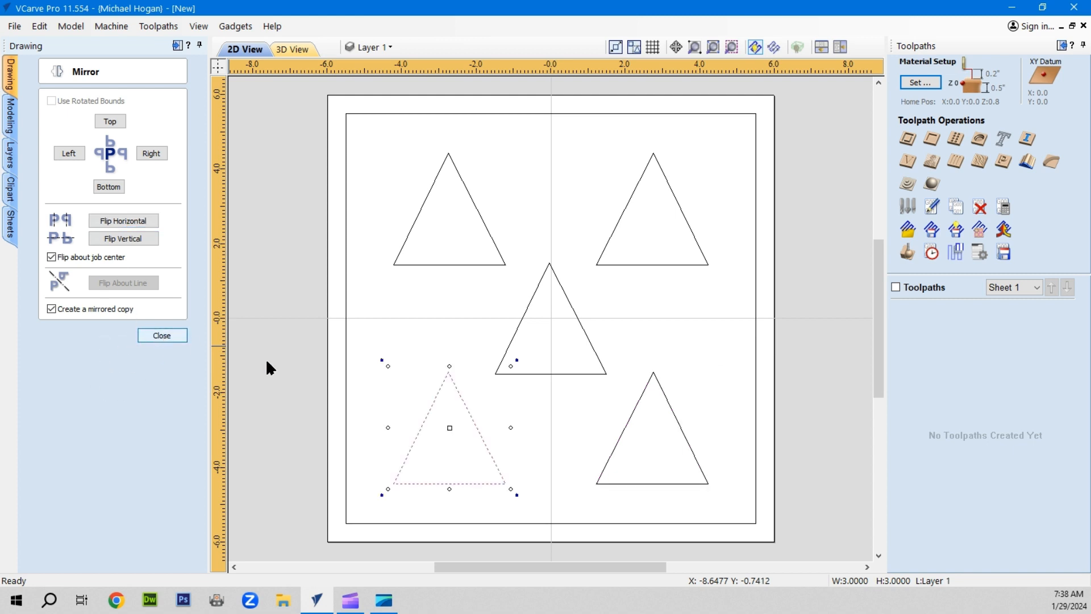
left_click(394, 339)
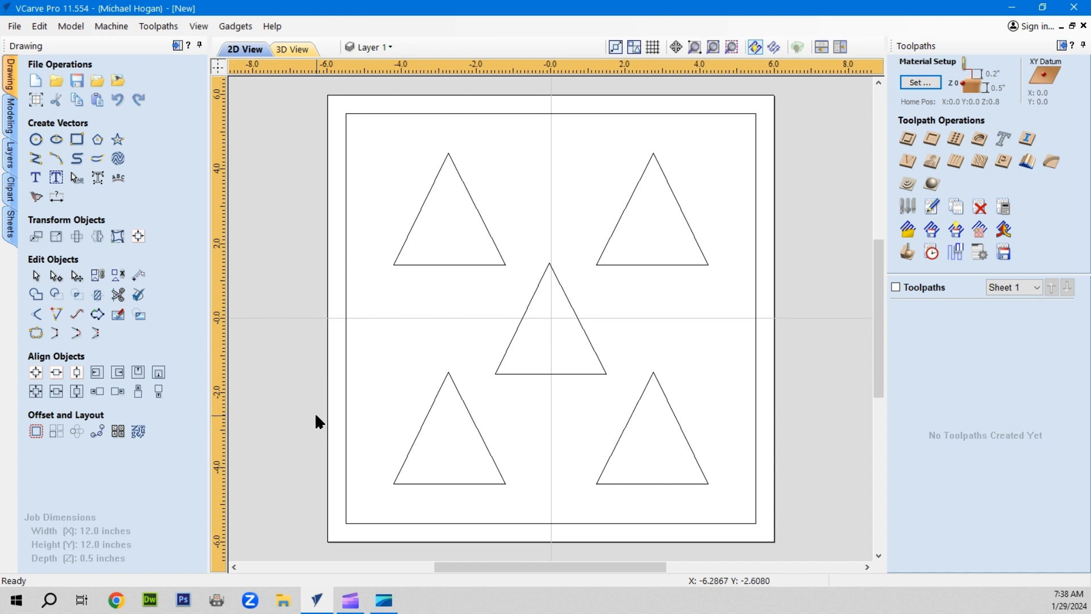
Browse the wall tile designs in the My Wall Tiles folder of the local clipart files.
left_click(11, 193)
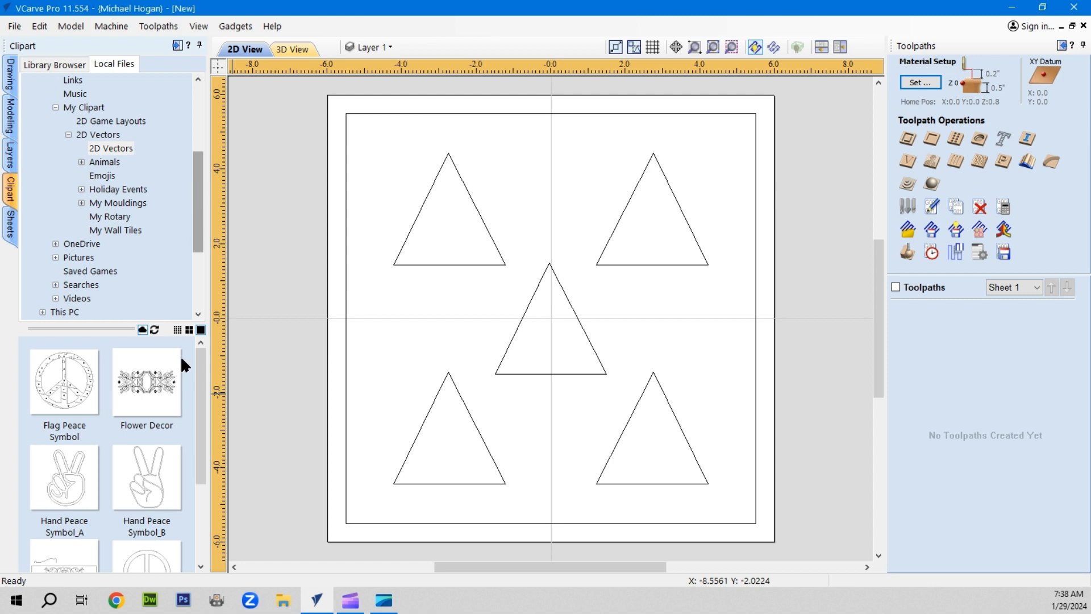
left_click(101, 228)
left_click_drag(200, 370, 204, 489)
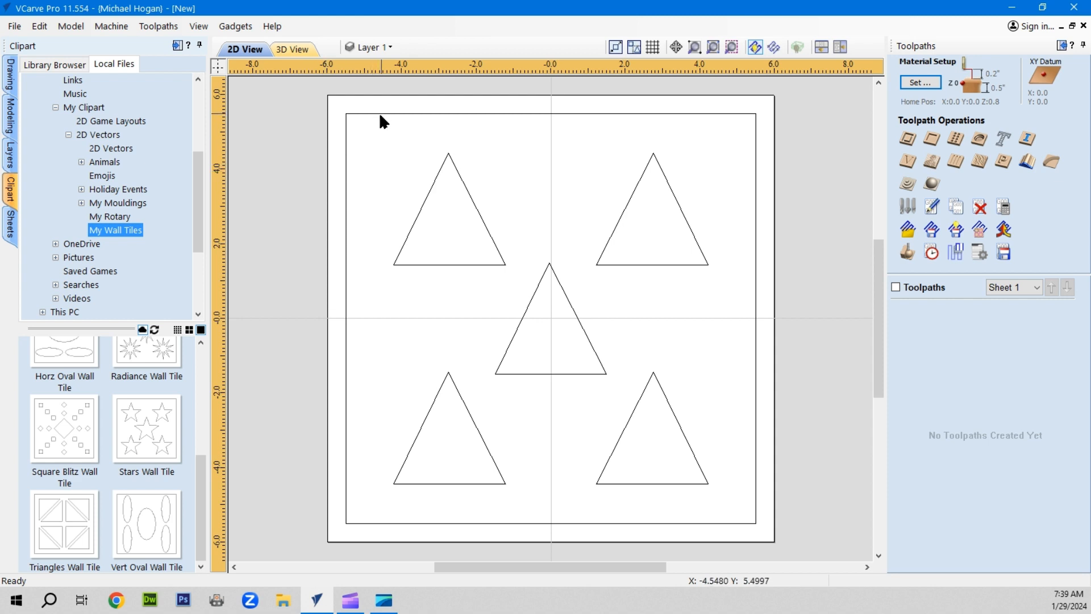
Rename Layer 1 as Profile Outline.
left_click(374, 48)
double_click(406, 69)
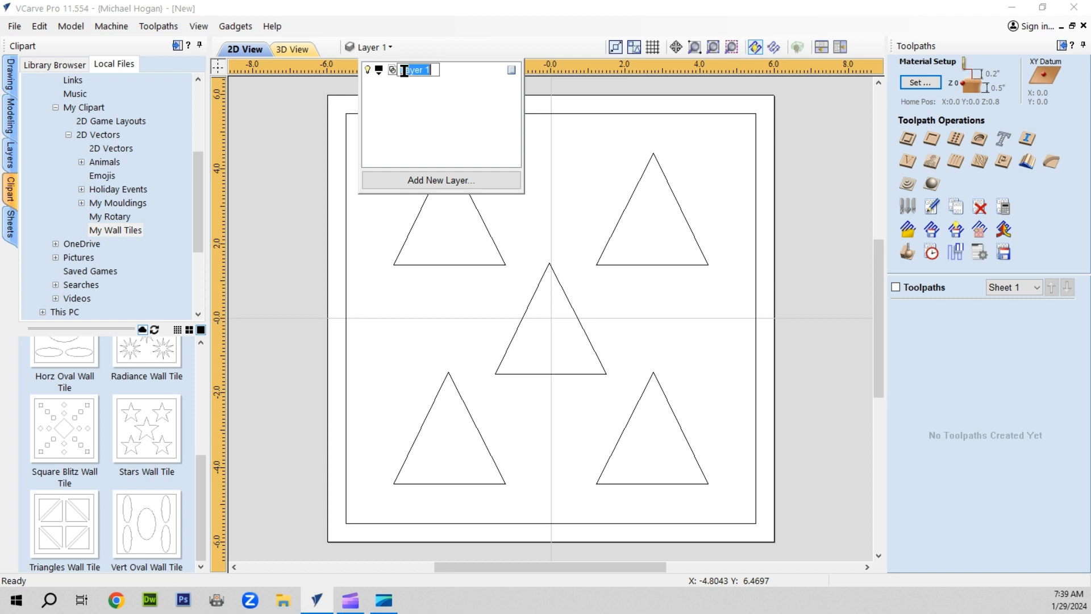
key("BackSpace")
type("fro")
key("BackSpace")
key("BackSpace")
key("BackSpace")
type("Pr")
type("fuile")
key("BackSpace")
key("BackSpace")
key("BackSpace")
key("BackSpace")
type("ile Oi")
key("BackSpace")
type("utline")
key("Return")
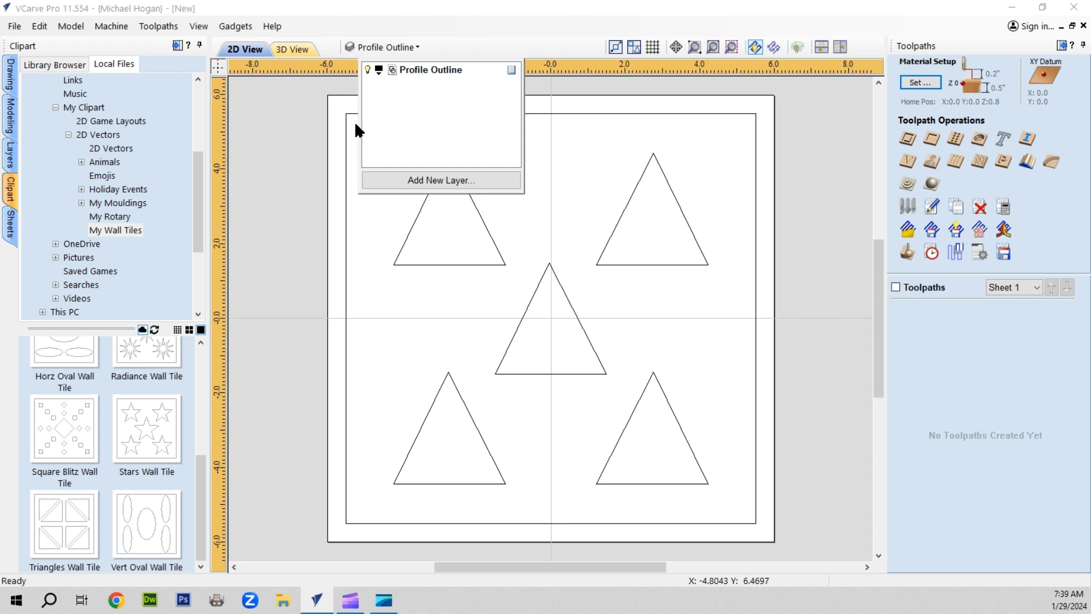
left_click(273, 162)
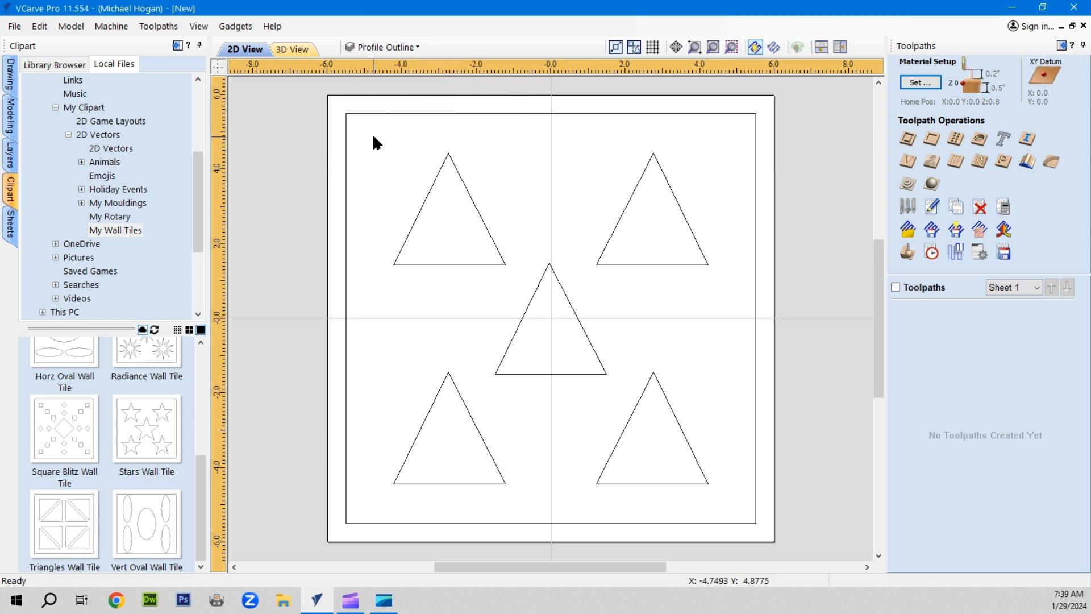
Move the five triangles to a new visible layer named Triangle Vectors, leaving the new layer inactive, and clear the selection.
left_click_drag(352, 118, 743, 508)
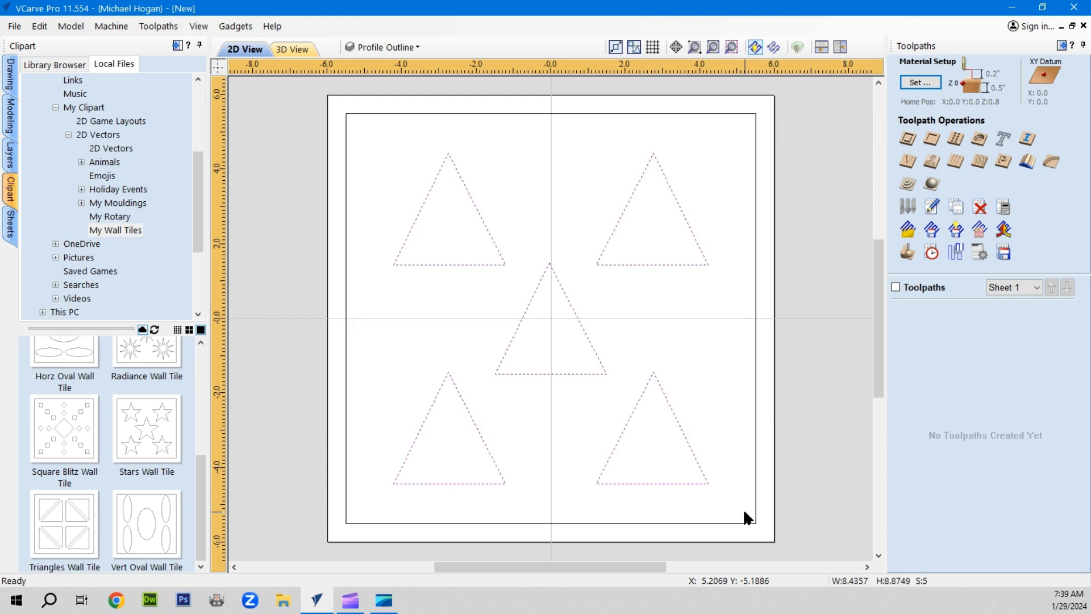
right_click(453, 261)
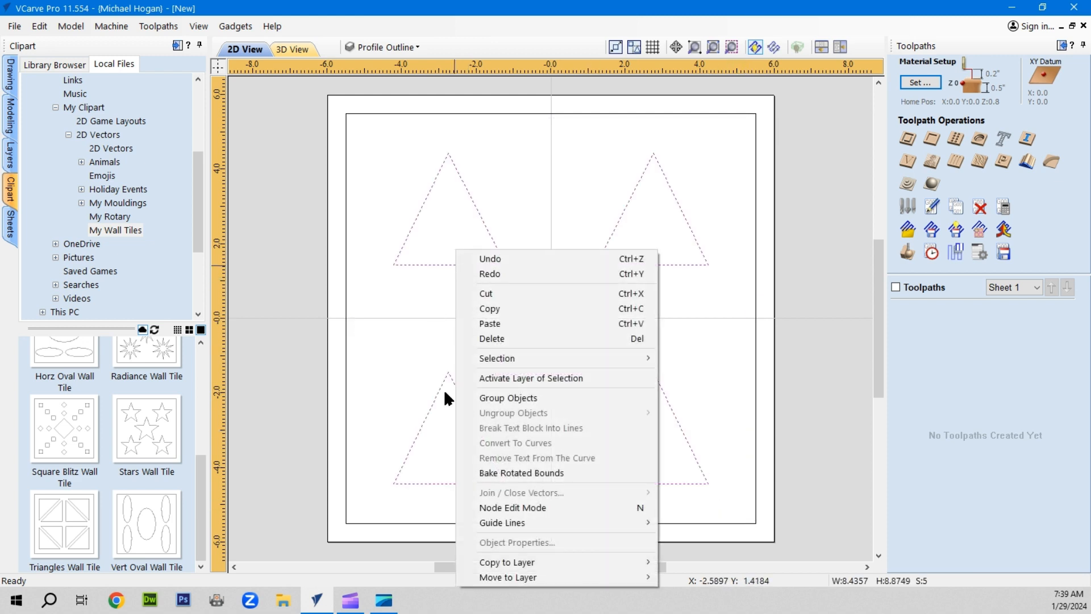
mouse_move(510, 578)
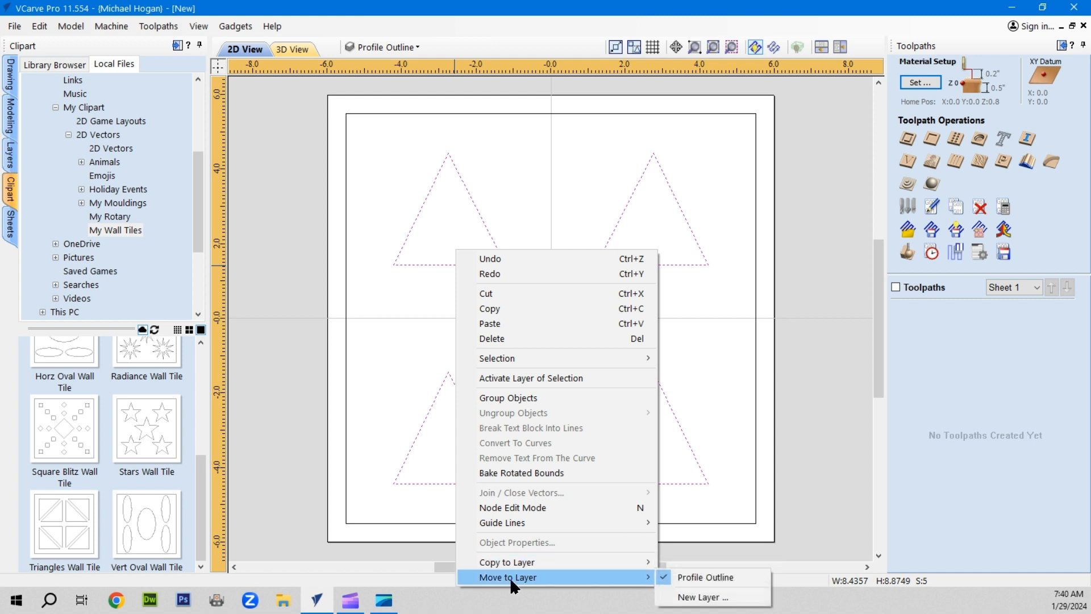
left_click(704, 597)
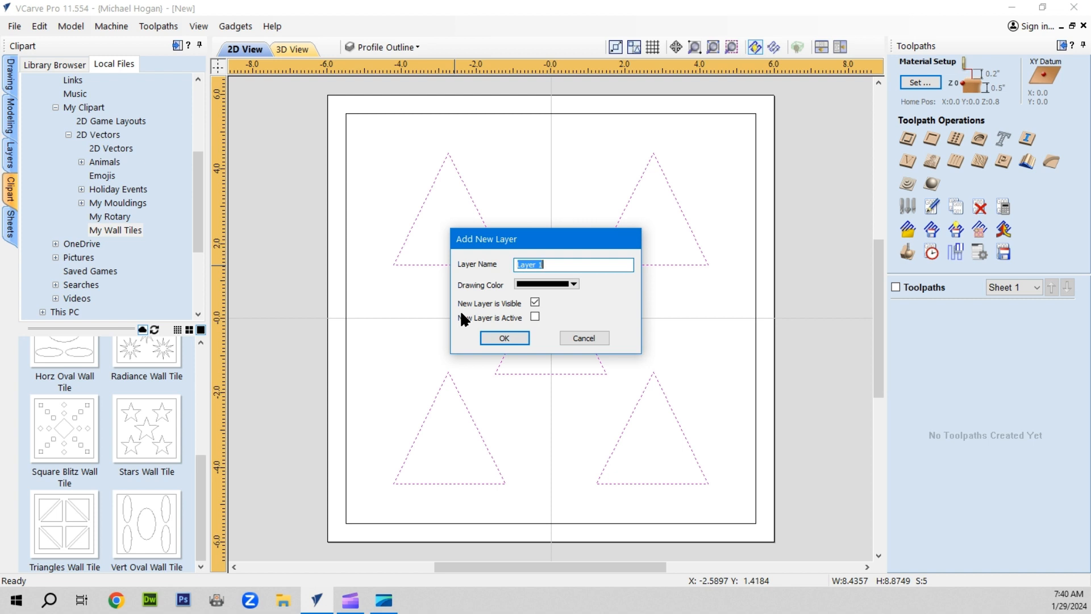
type("Triangle Vectors")
left_click(504, 338)
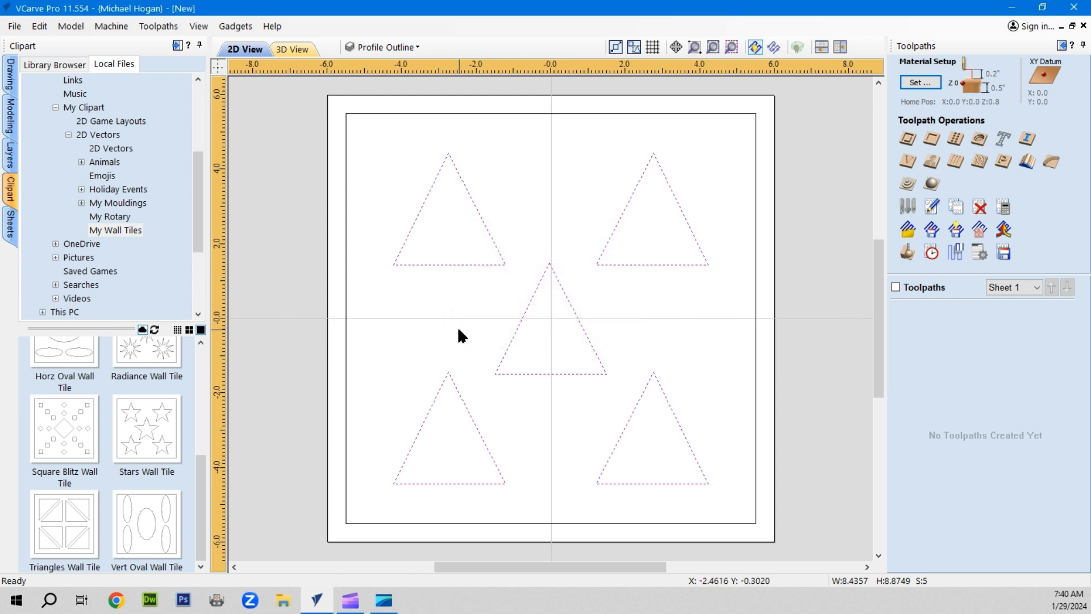
left_click(442, 316)
Hide the Profile Outline and Triangle Vectors layers and show both again to check which vectors each one holds.
left_click(391, 46)
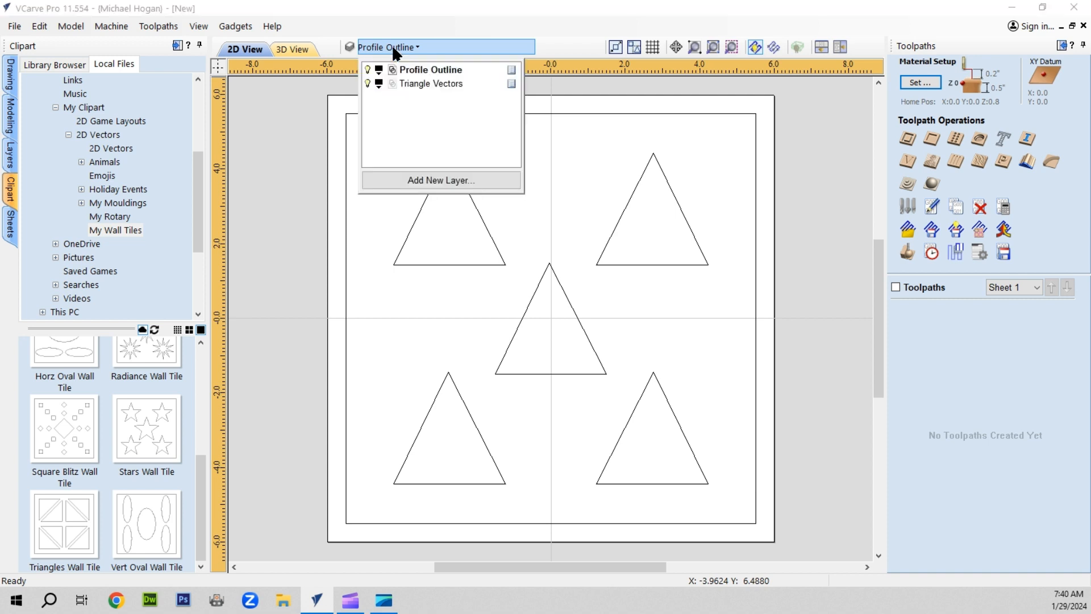
left_click(368, 69)
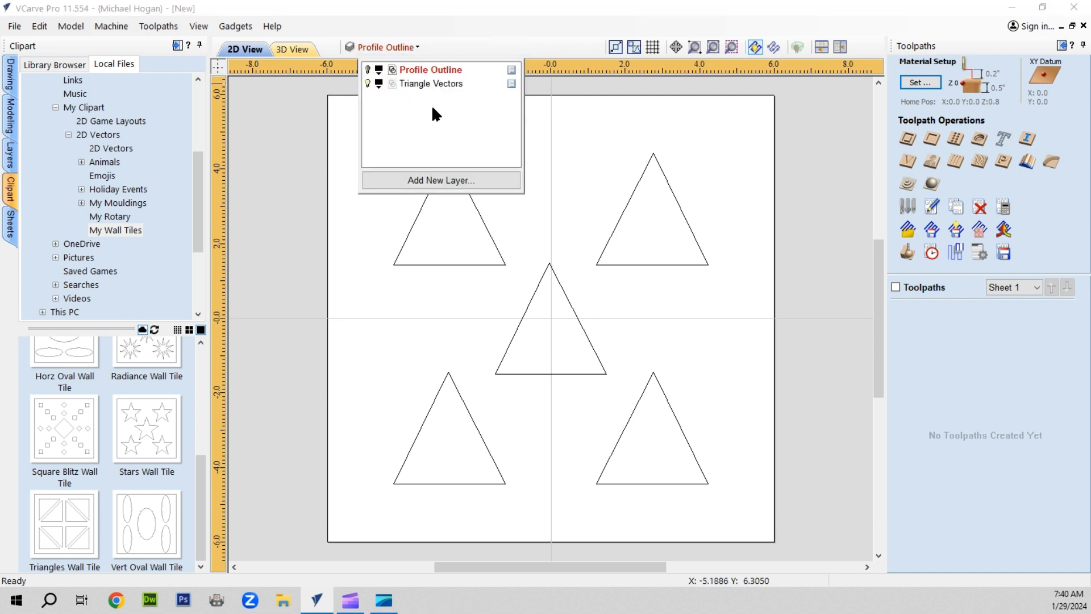
left_click(367, 83)
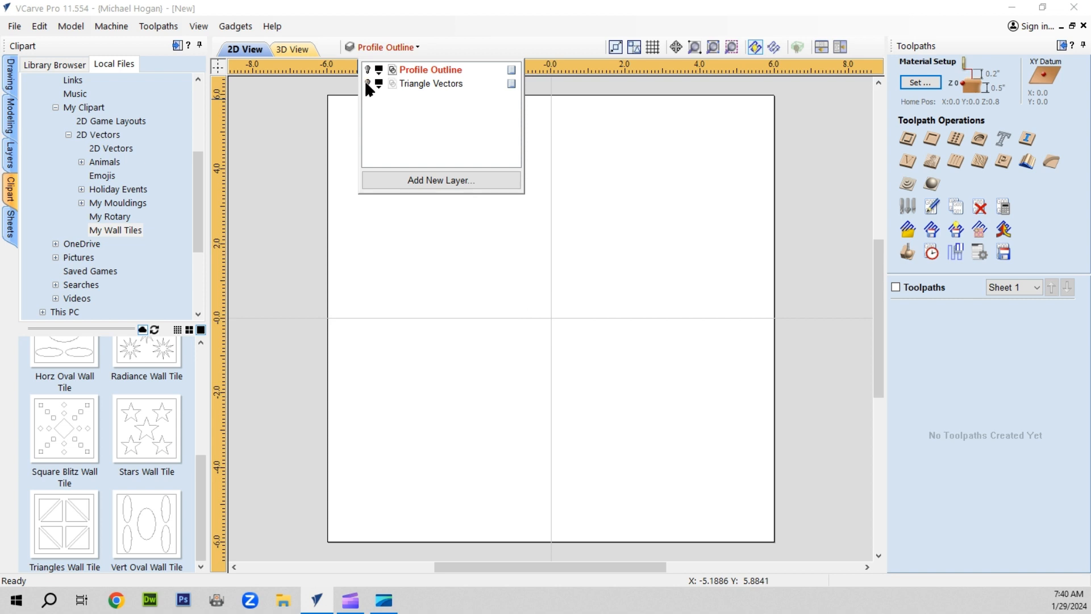
left_click(368, 84)
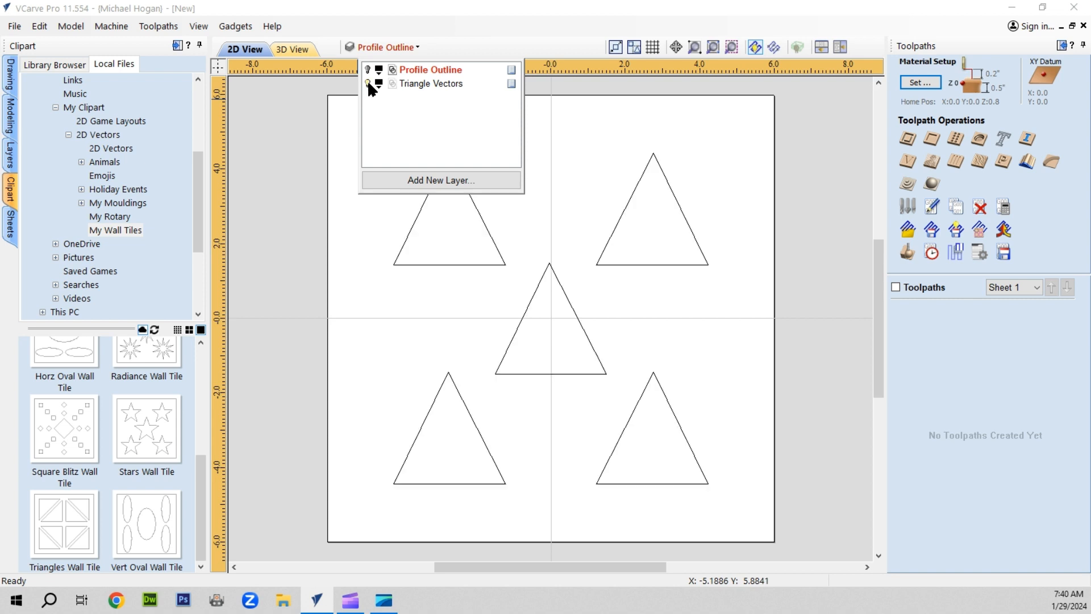
left_click(368, 70)
left_click(278, 180)
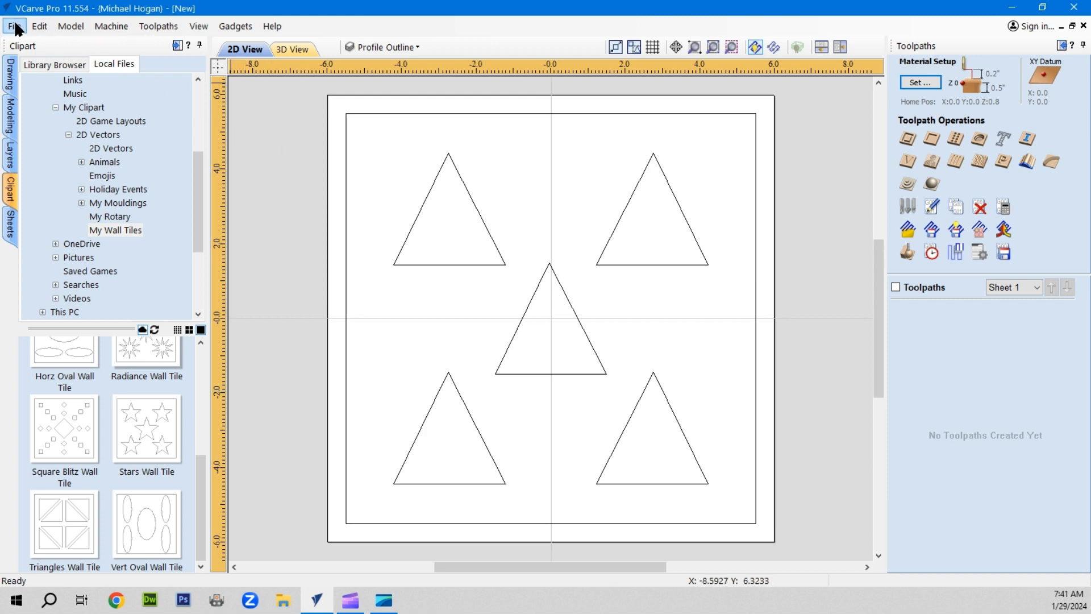
Open the full layers list, toggle both layers' visibility off and on there, and return to the clipart browser.
left_click(10, 154)
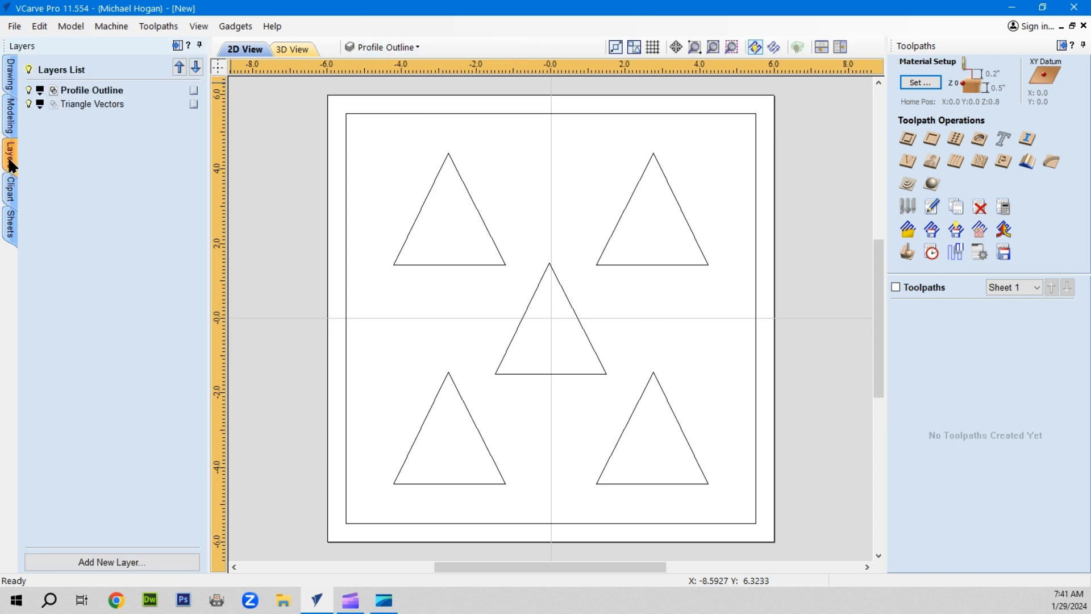
left_click(29, 104)
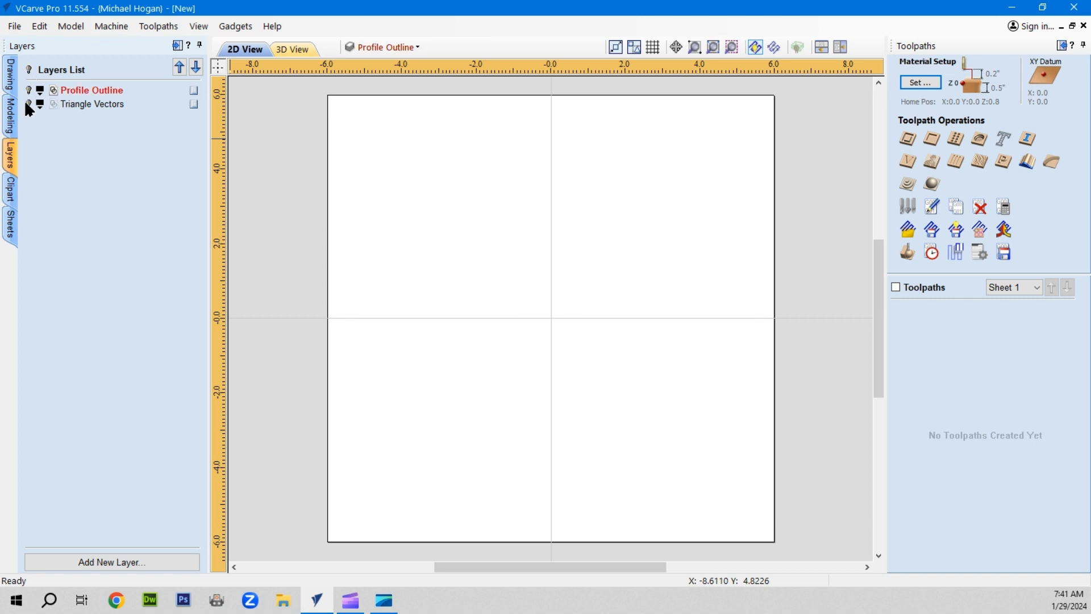
left_click(28, 104)
left_click(29, 90)
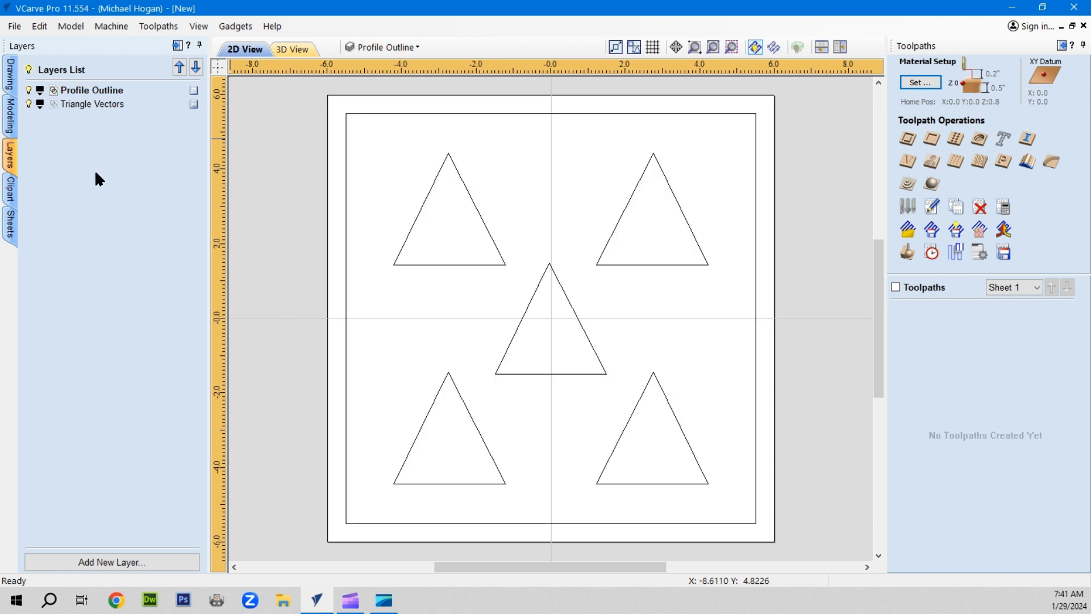
left_click(10, 189)
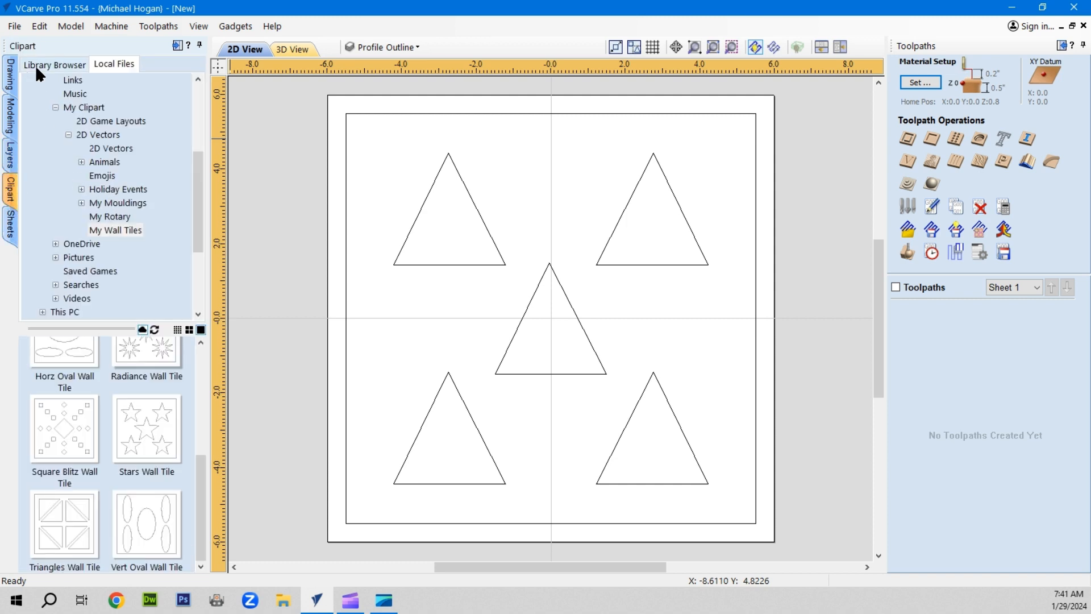
Start saving the drawing under a new name and browse to the My Clipart > 2D Vectors > My Wall Tiles folder.
left_click(14, 26)
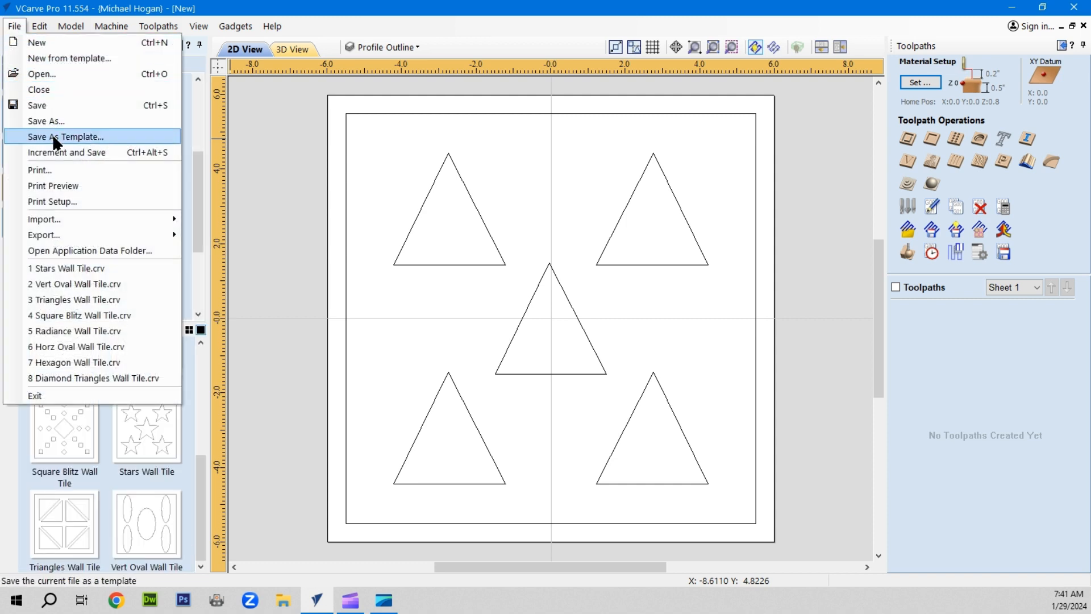
left_click(46, 120)
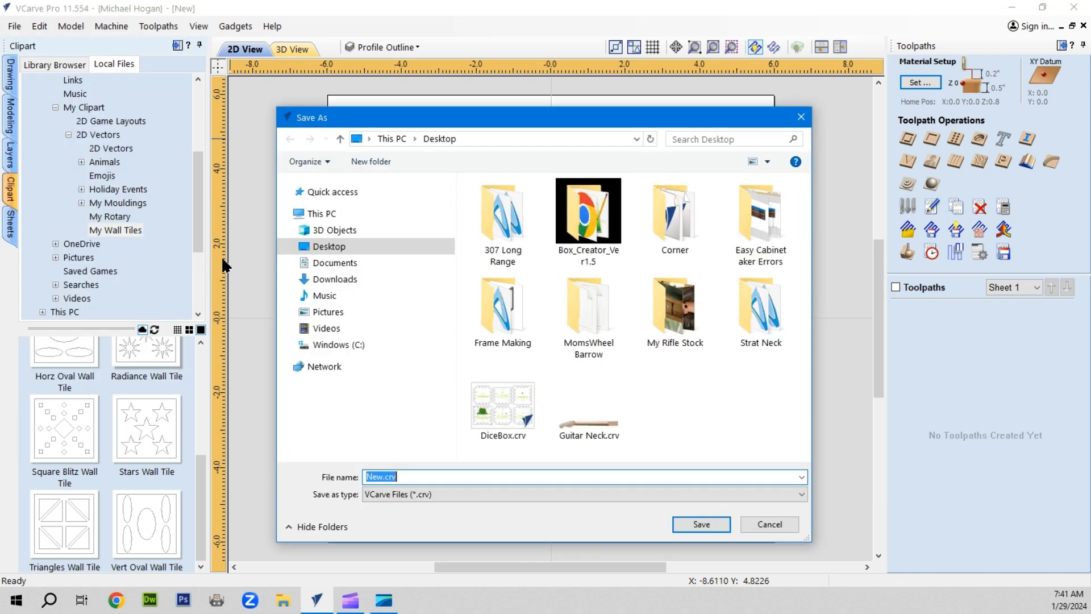
left_click(324, 344)
double_click(498, 303)
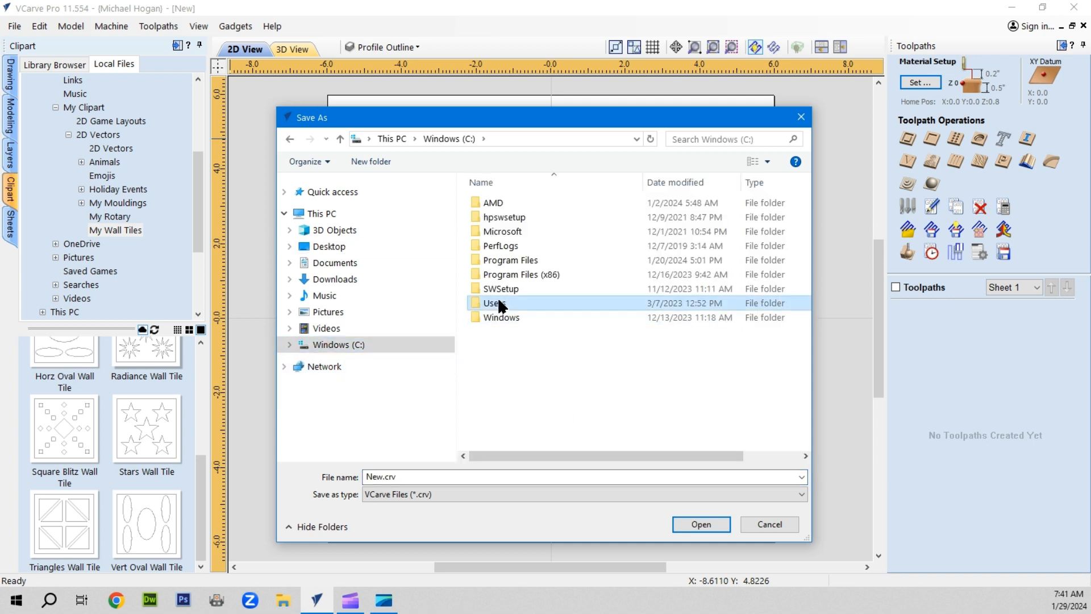
double_click(497, 243)
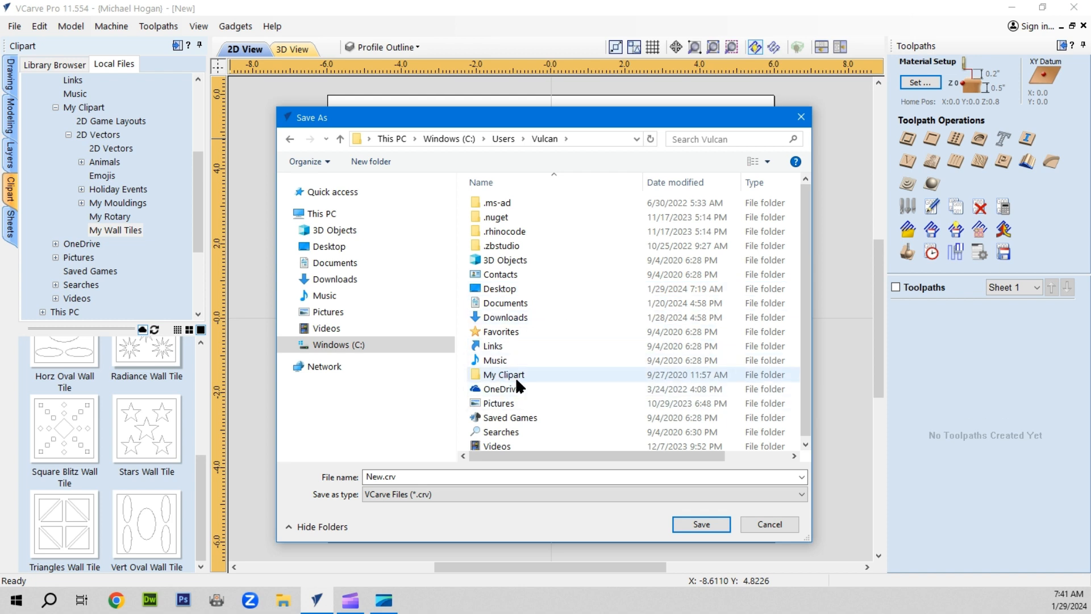
double_click(513, 373)
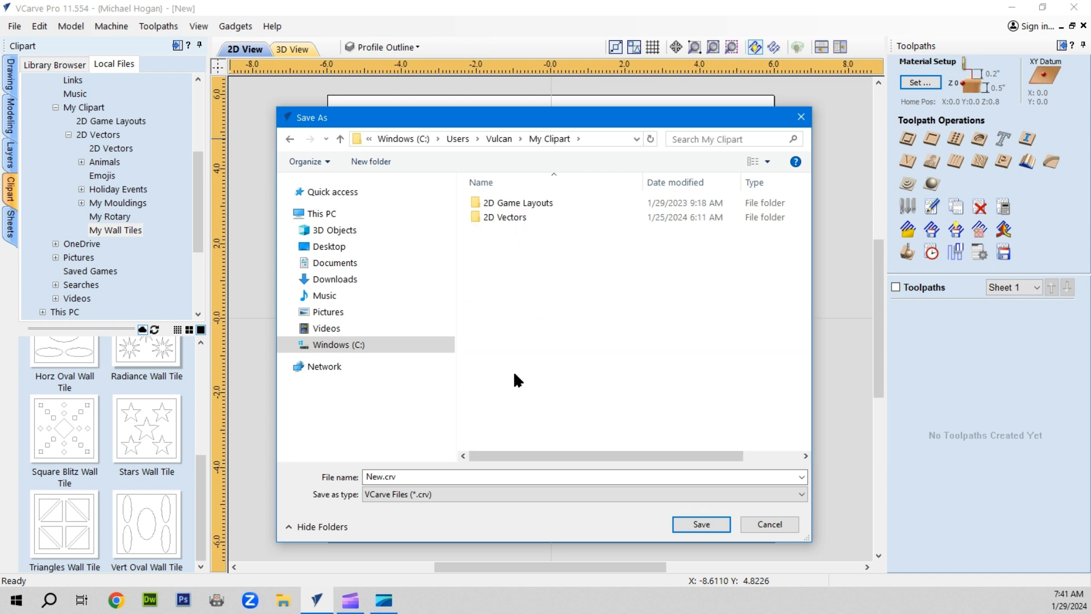
double_click(506, 214)
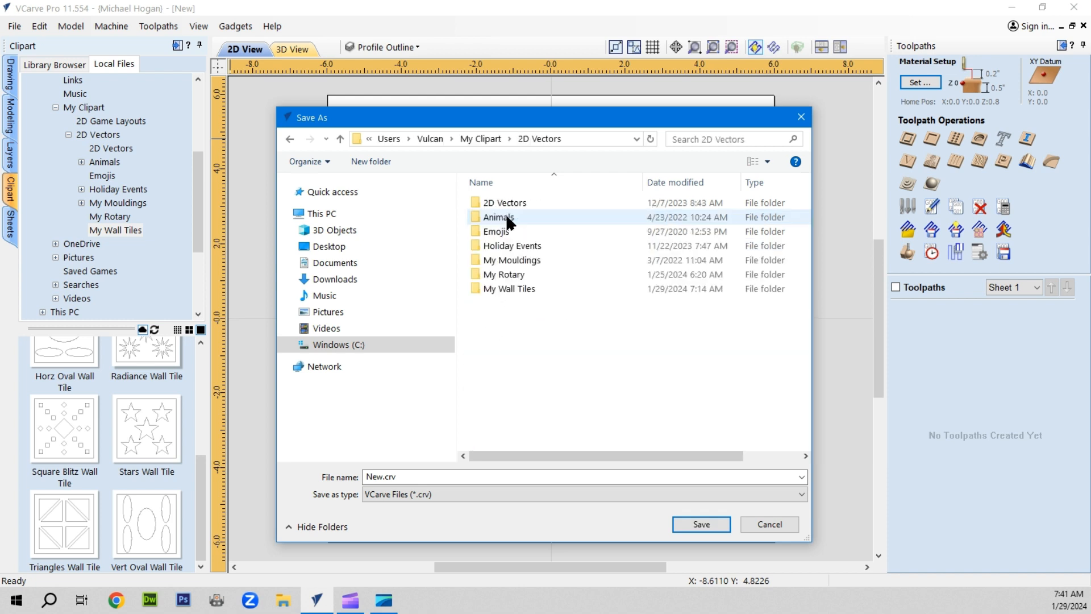
left_click(510, 287)
double_click(509, 287)
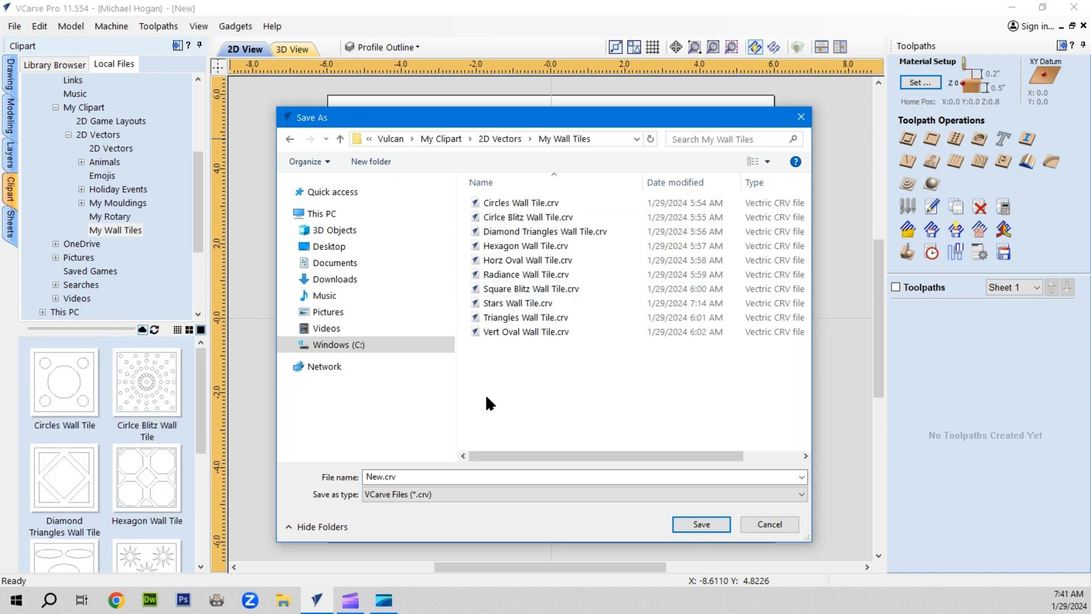
Name the file Single Triangle Wall Tile and save it as a VCarve file in the My Wall Tiles folder.
left_click(392, 476)
double_click(380, 476)
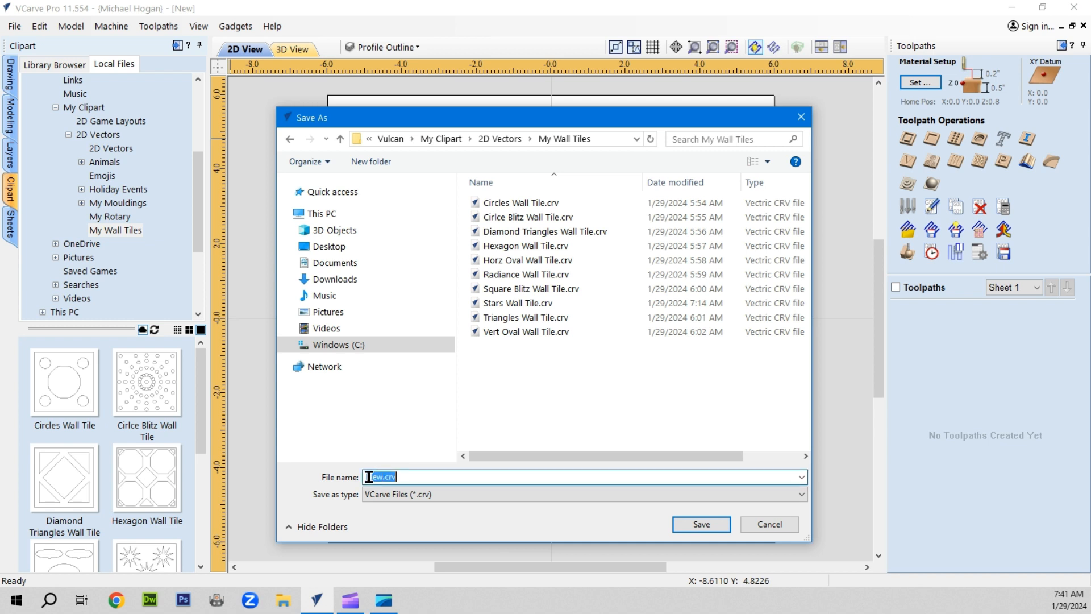
double_click(376, 477)
type("Single Triangle ")
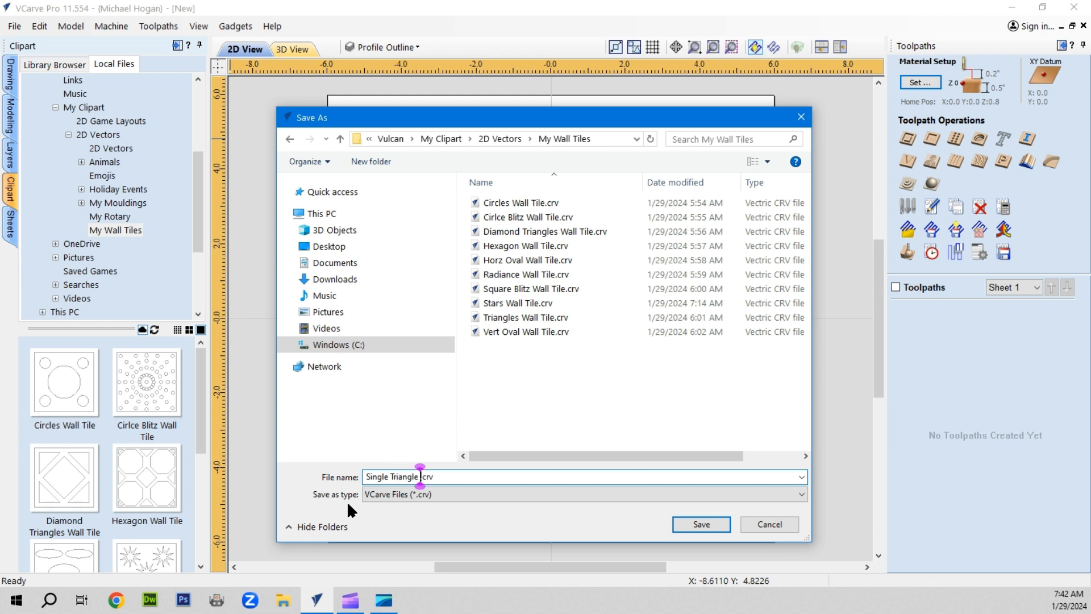
type("Wall")
type("Tile")
left_click(697, 521)
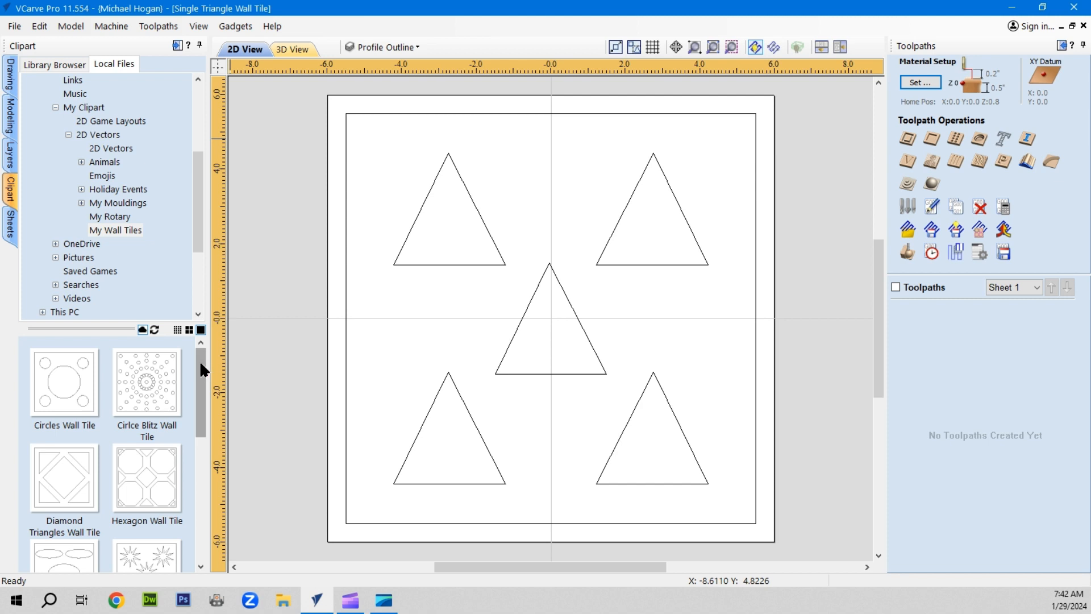
Look for the saved tile among the My Wall Tiles clipart, then compare the clipart library folders with the local folder tree.
left_click_drag(200, 364, 190, 488)
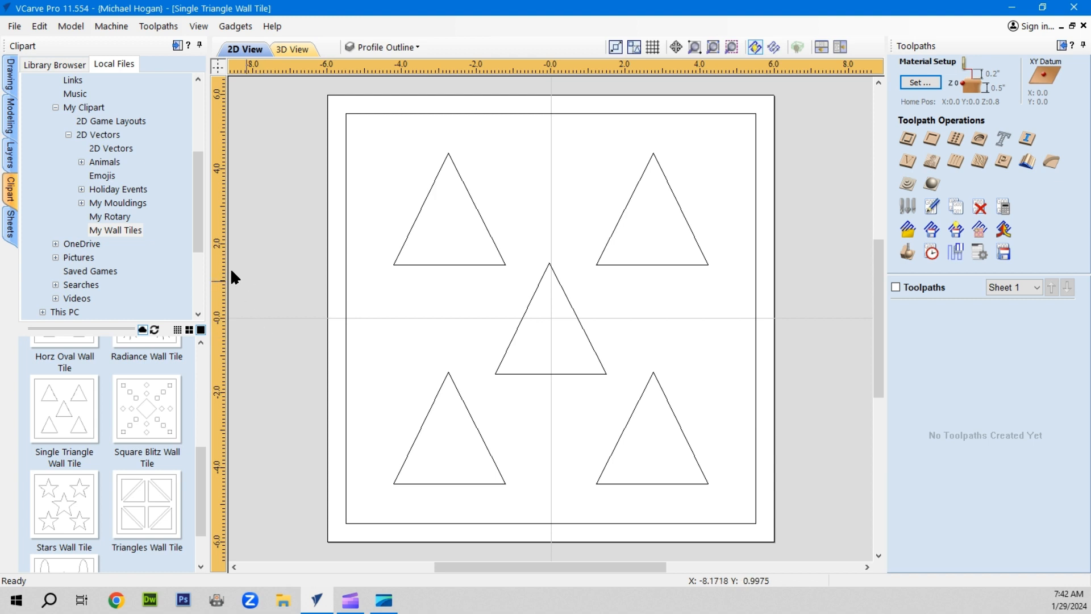
left_click_drag(192, 215, 183, 123)
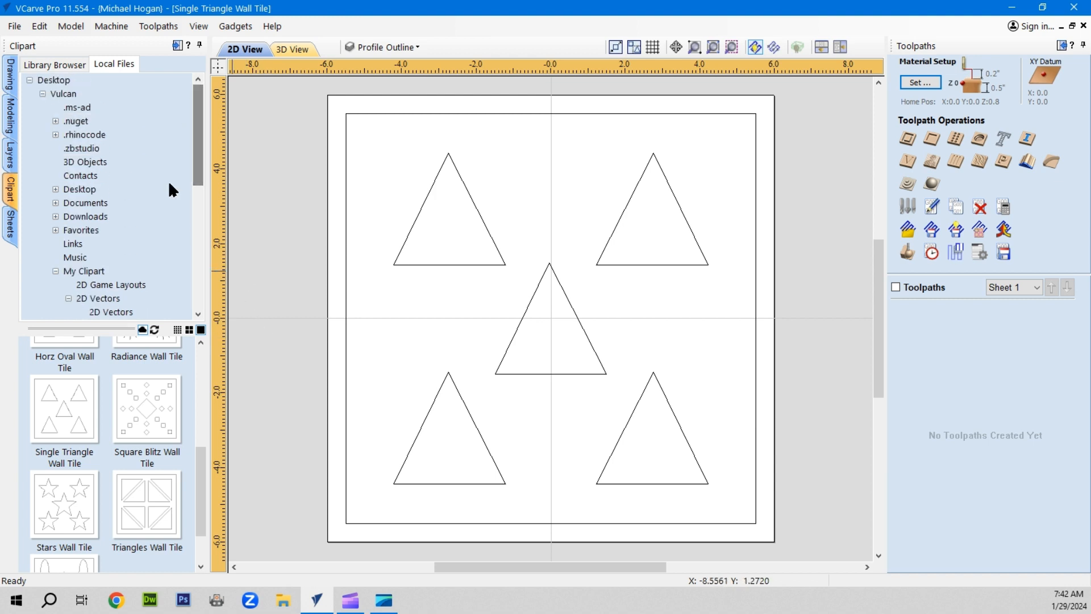
left_click(52, 62)
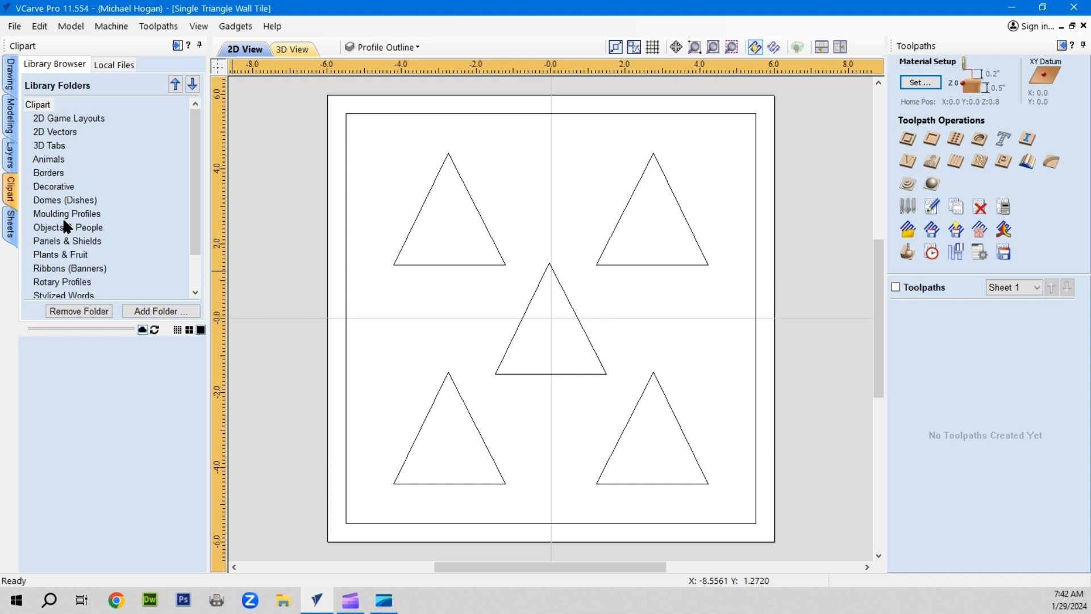
left_click(114, 65)
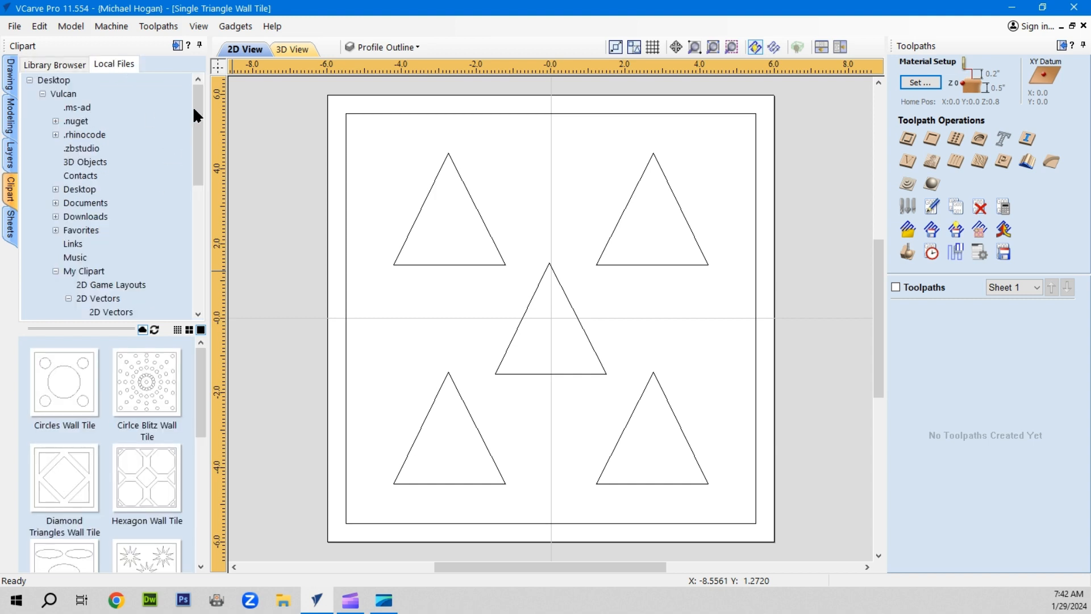
left_click_drag(196, 108, 203, 171)
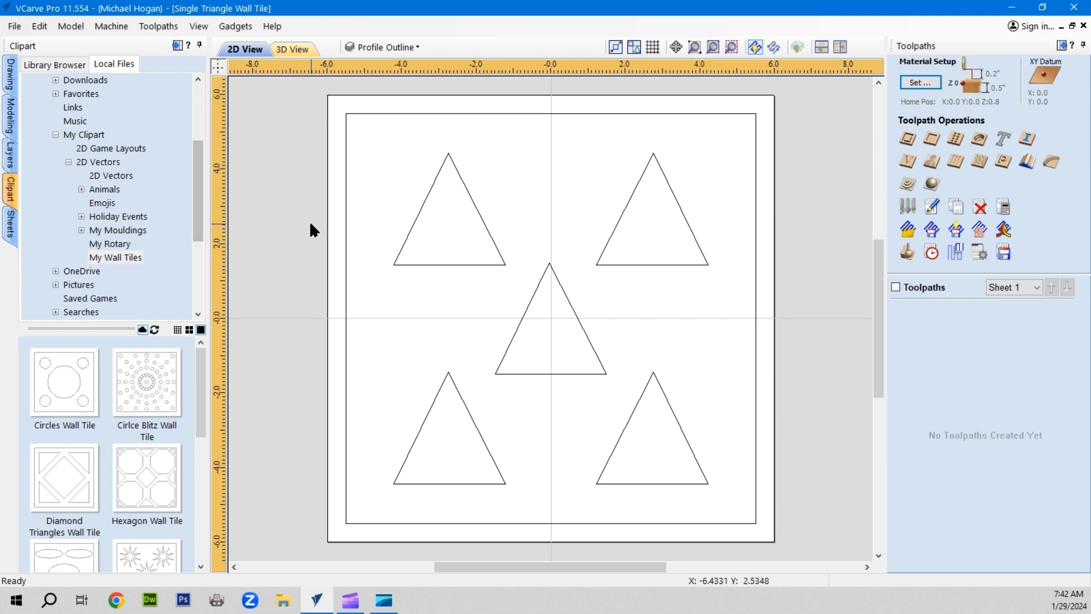